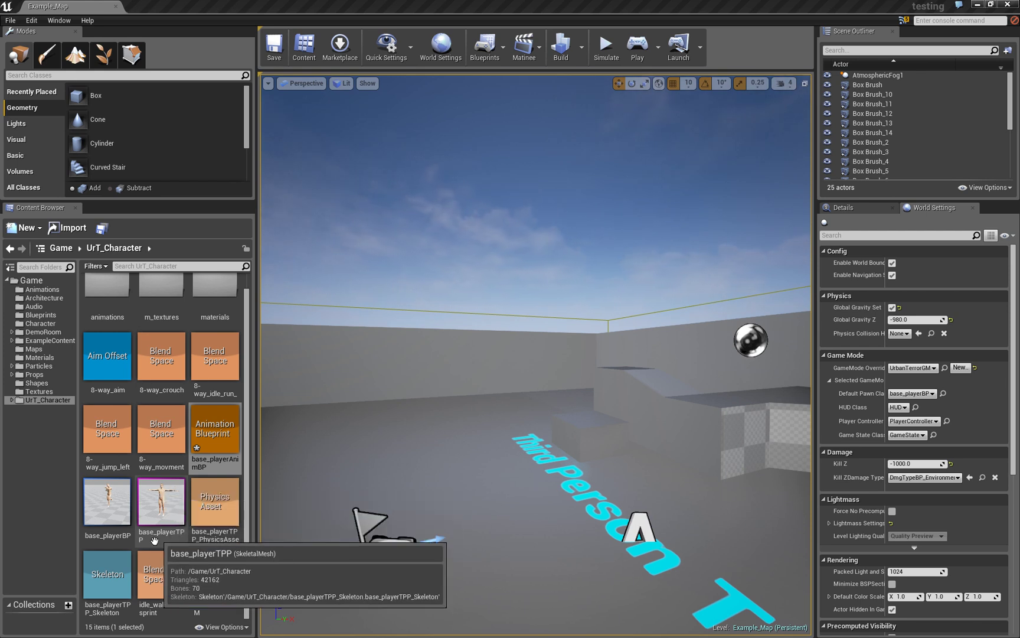
Step: Open the base_playerTPP skeletal mesh in its editor and widen the asset and morph target area beside the preview
click(169, 498)
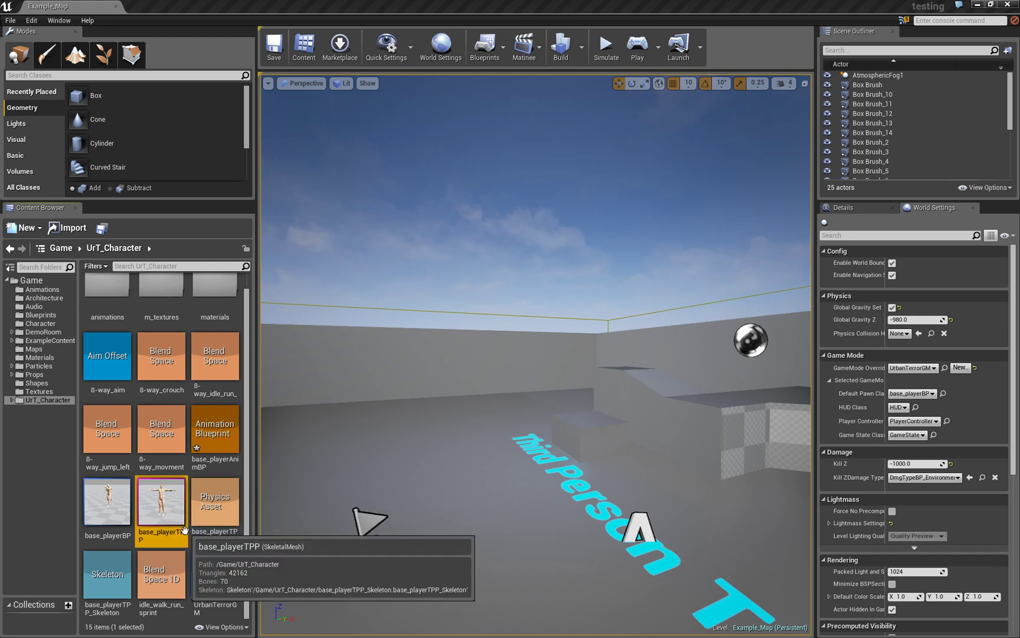
double_click(164, 499)
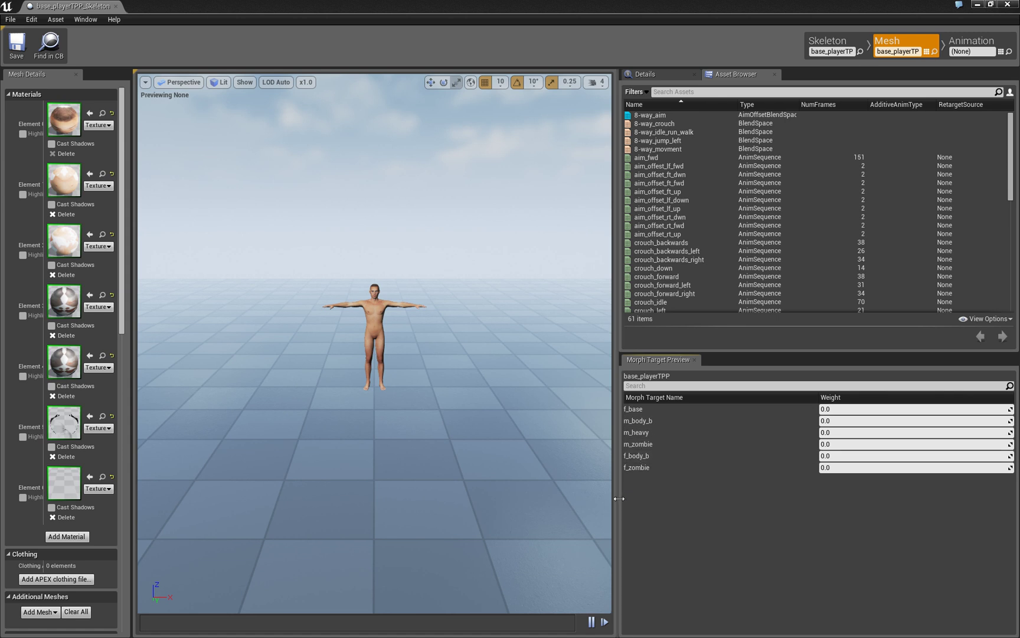
drag(617, 500, 555, 501)
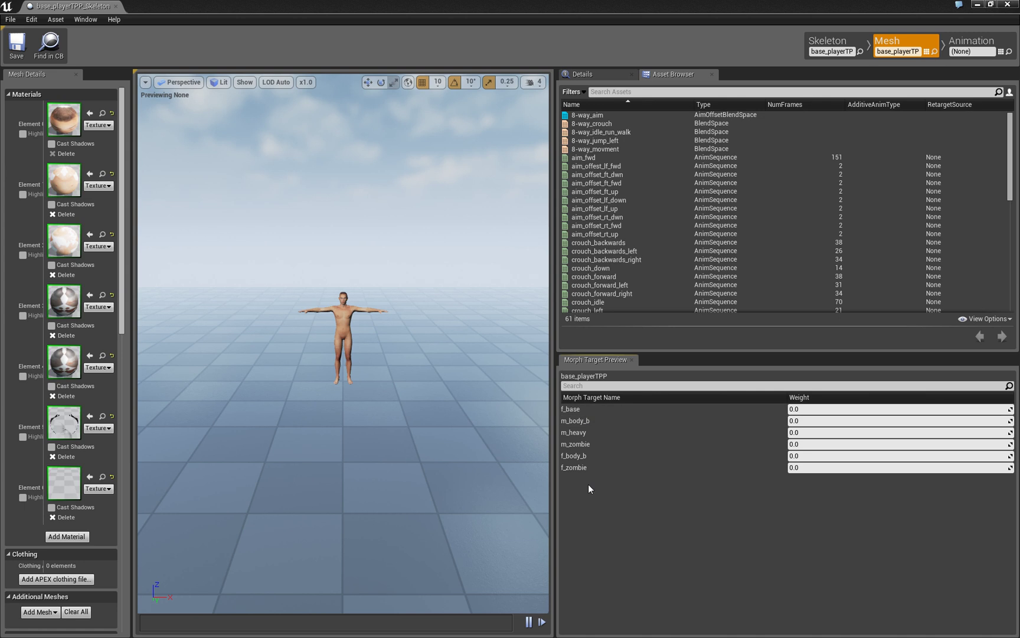
mouse_move(403, 405)
mouse_down()
mouse_move(420, 406)
mouse_move(409, 402)
mouse_up()
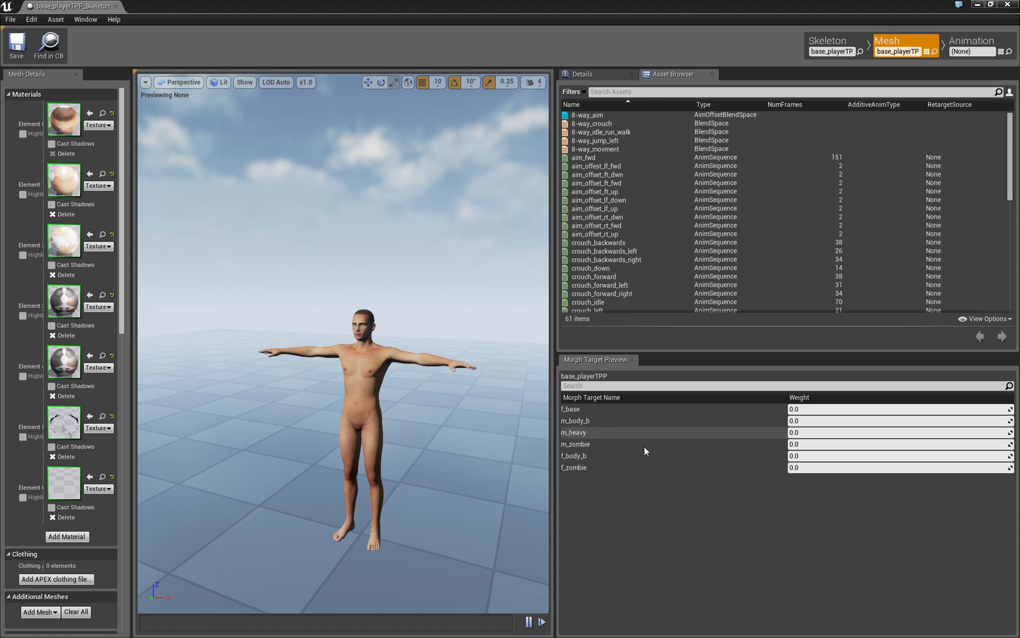
Step: Preview the m_zombie morph target at a weight of 1, and return its weight to 0
click(811, 444)
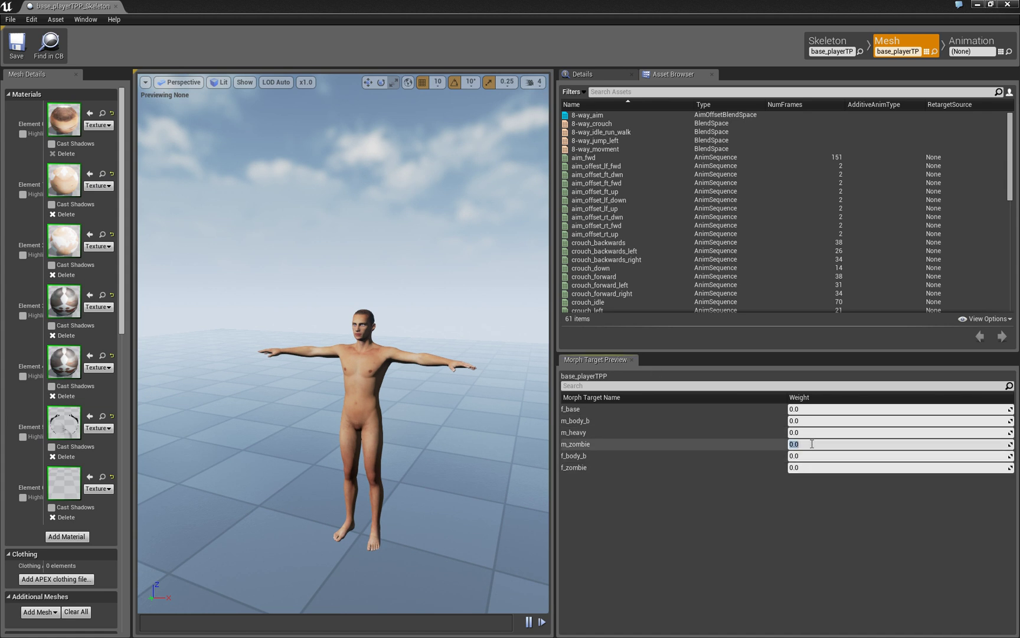
text(1)
key(Return)
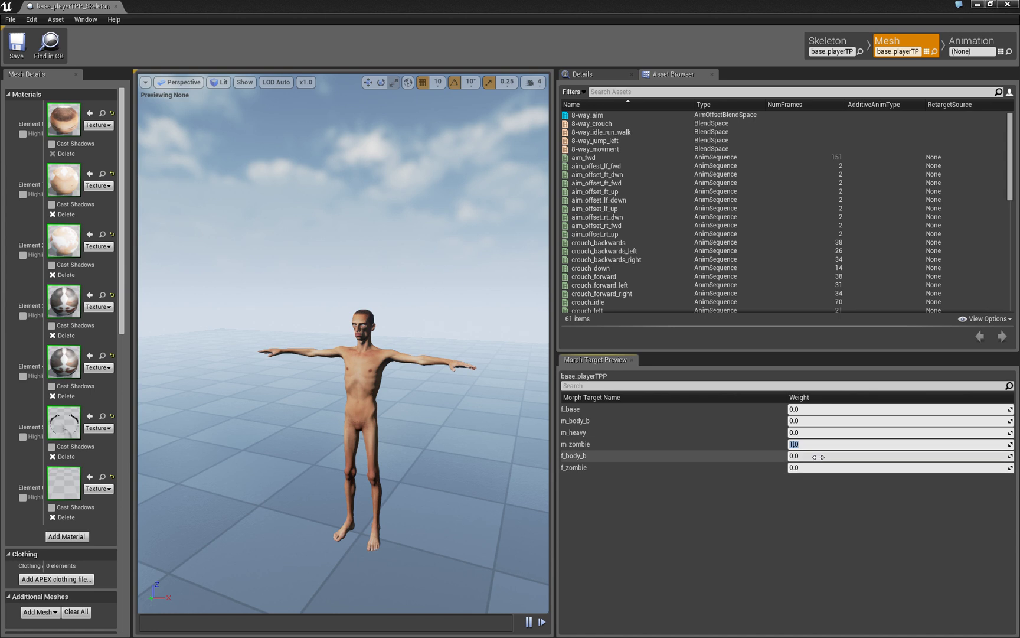
click(813, 447)
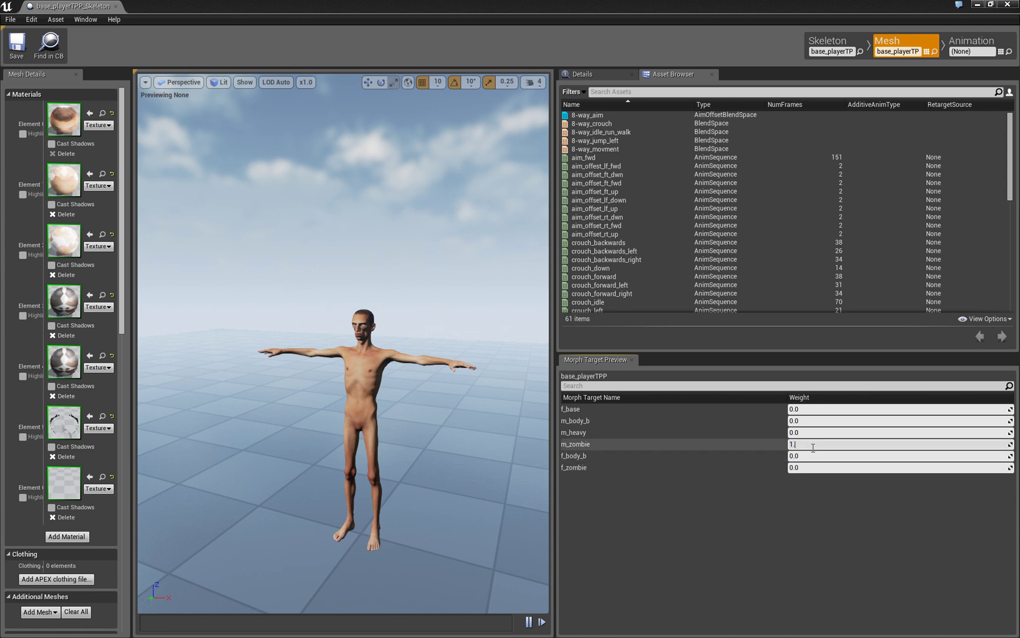
text(0)
key(Return)
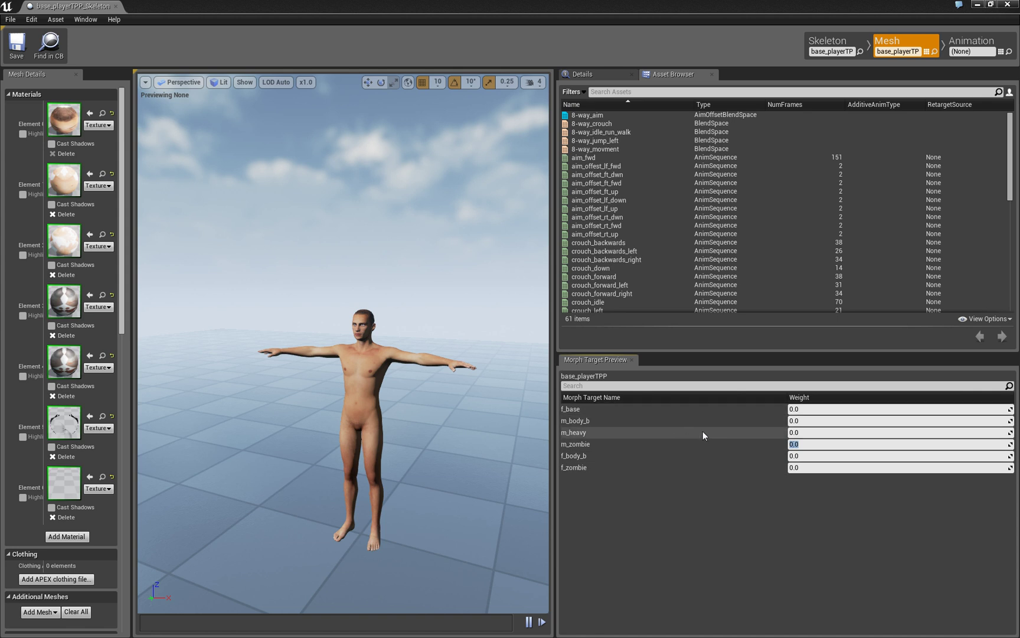
Step: Preview the f_base morph target at a weight of 1, and return its weight to 0
click(797, 410)
text(1)
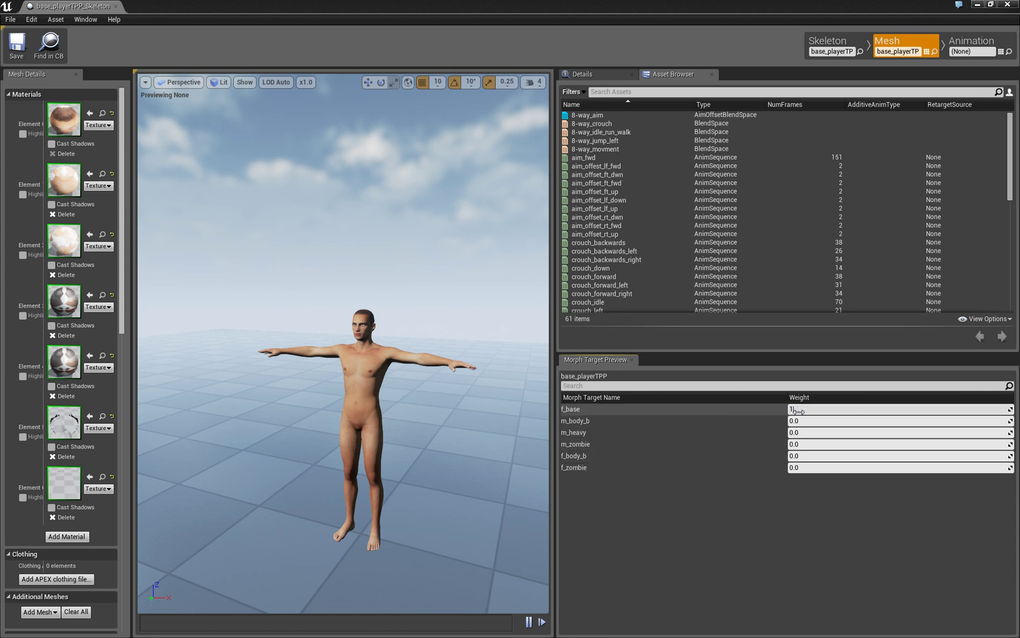
key(Return)
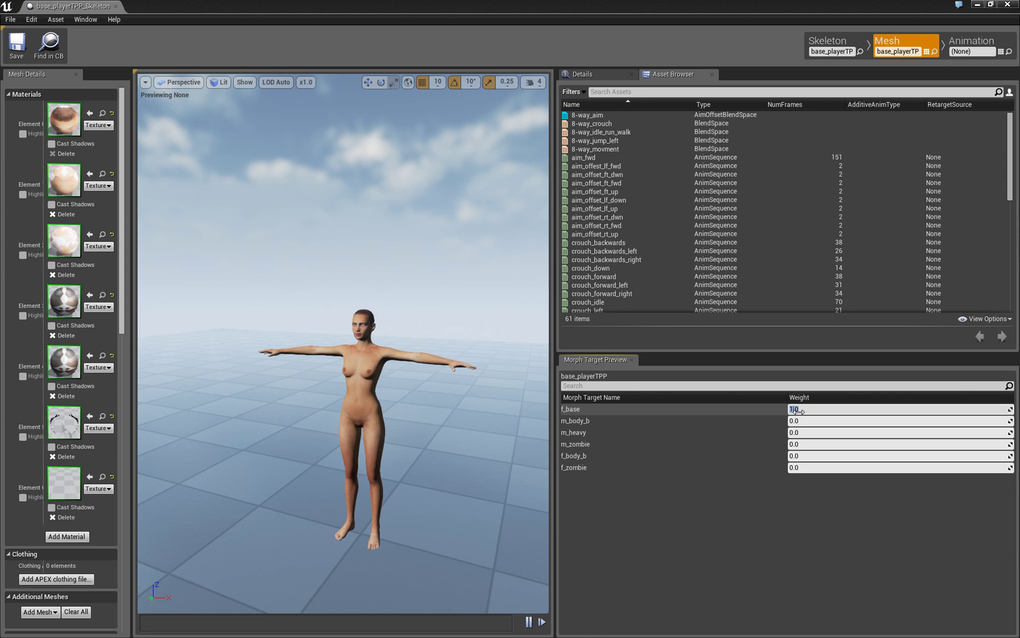
text(0)
key(Return)
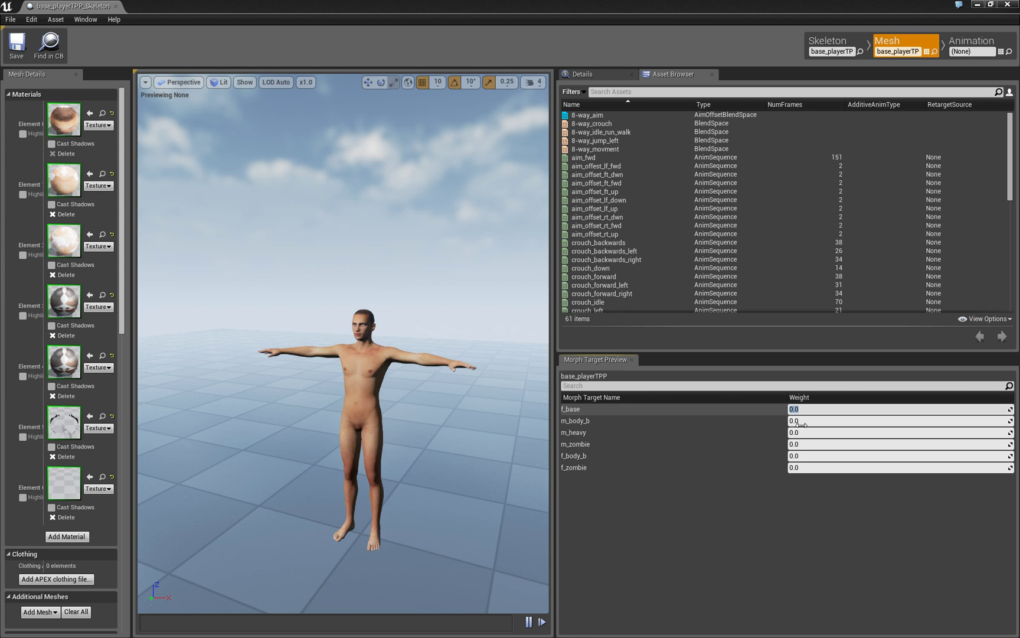
Step: Preview the m_heavy morph target at a weight of 1 on the unposed character, and return it to 0
click(794, 432)
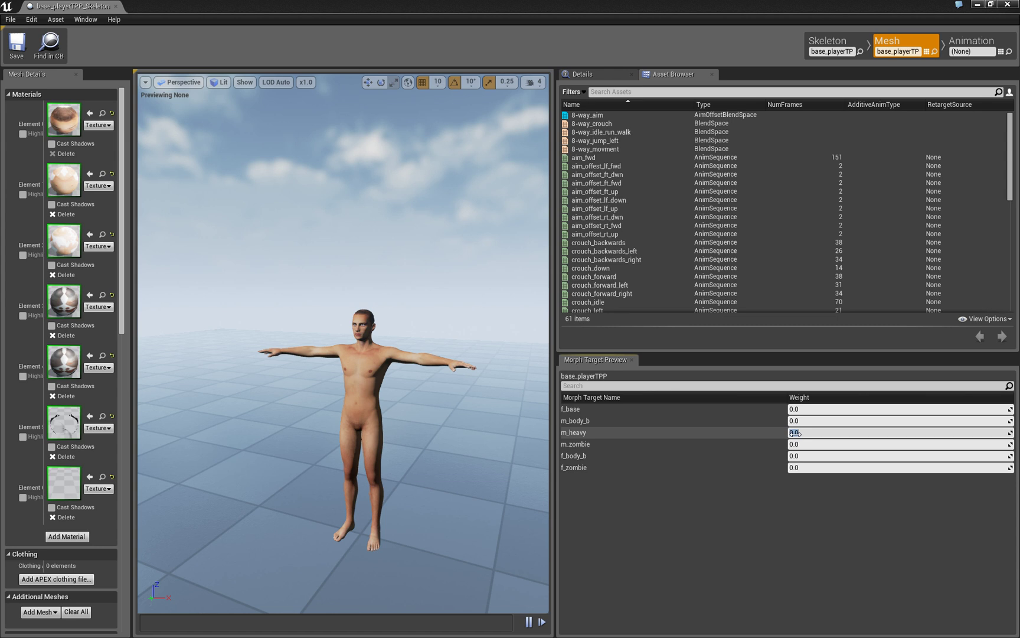
text(1)
key(Return)
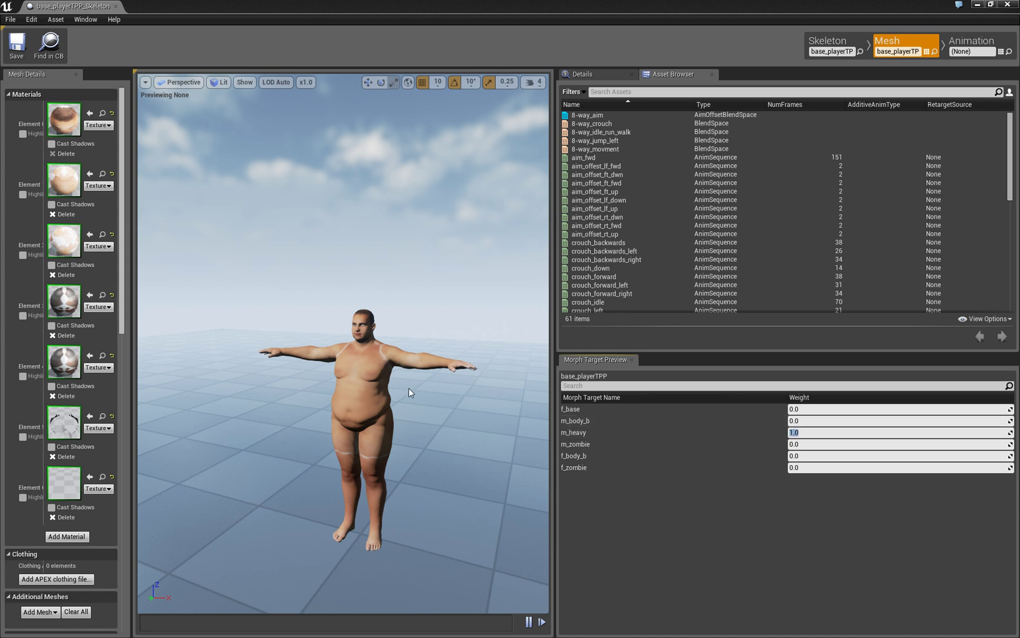
right_drag(388, 438, 410, 415)
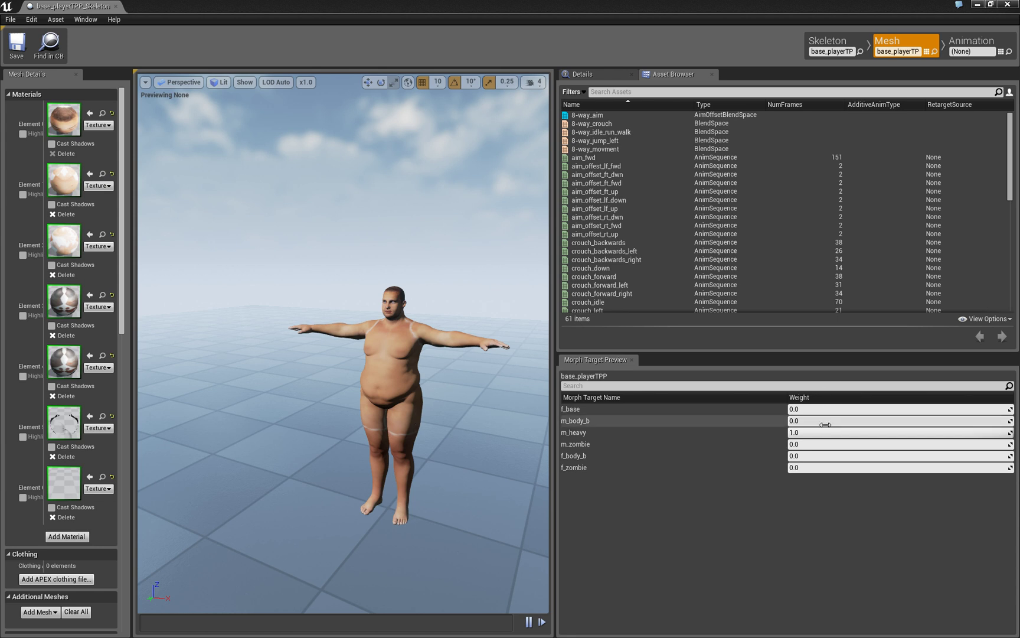
click(809, 435)
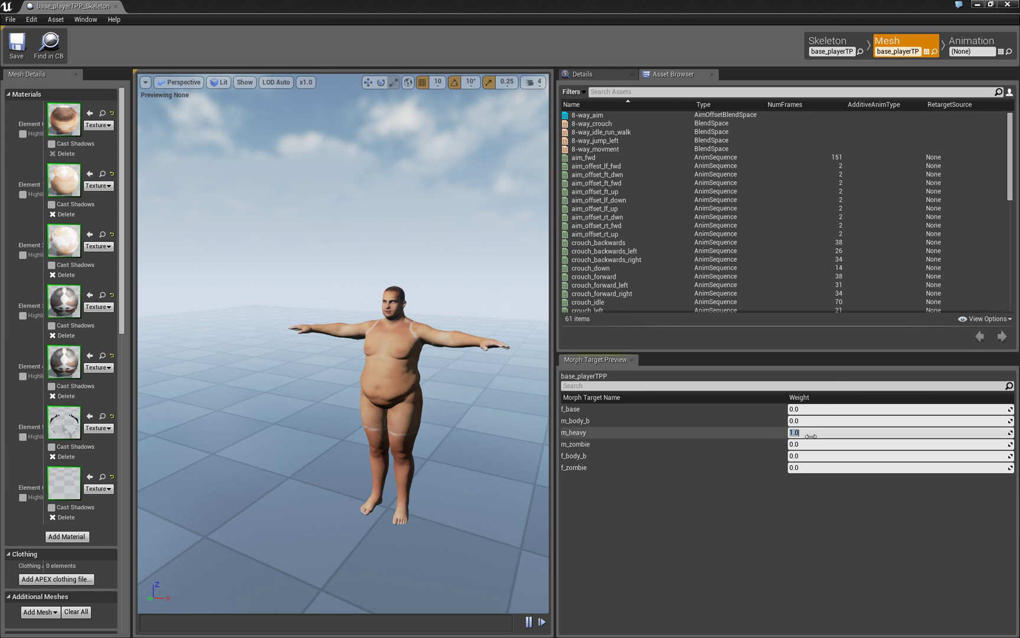
text(0)
key(Return)
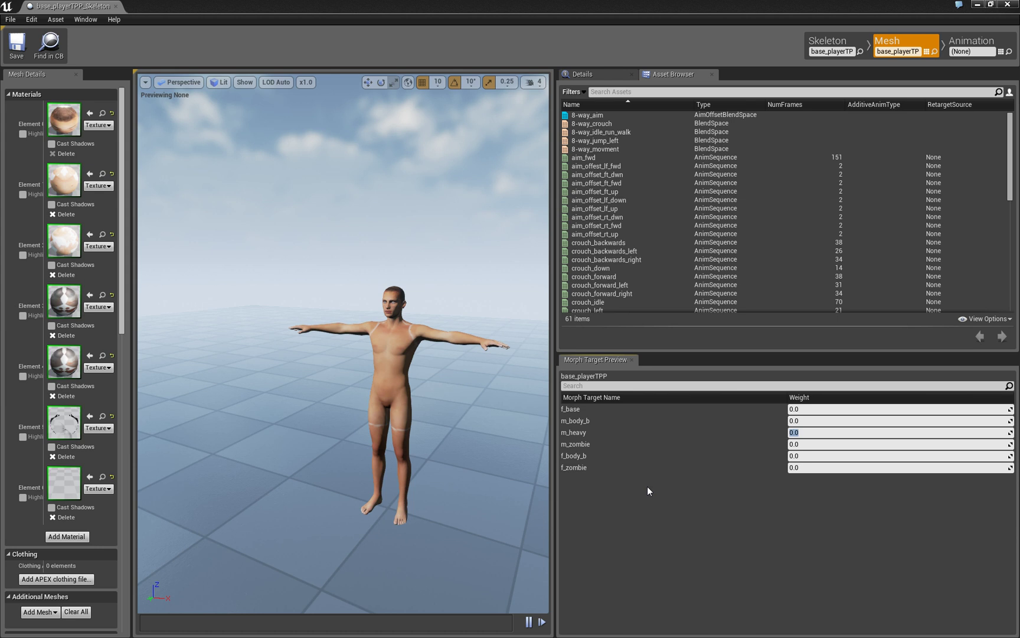
Step: Preview the crouch_backwards animation sequence on the base_playerTPP mesh
click(592, 175)
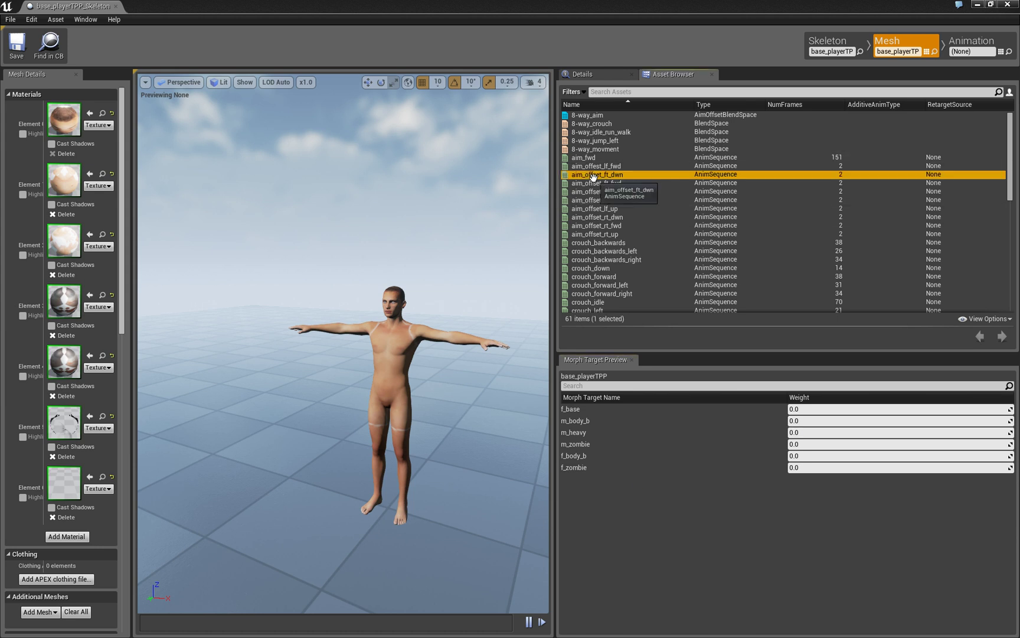
click(597, 208)
click(597, 242)
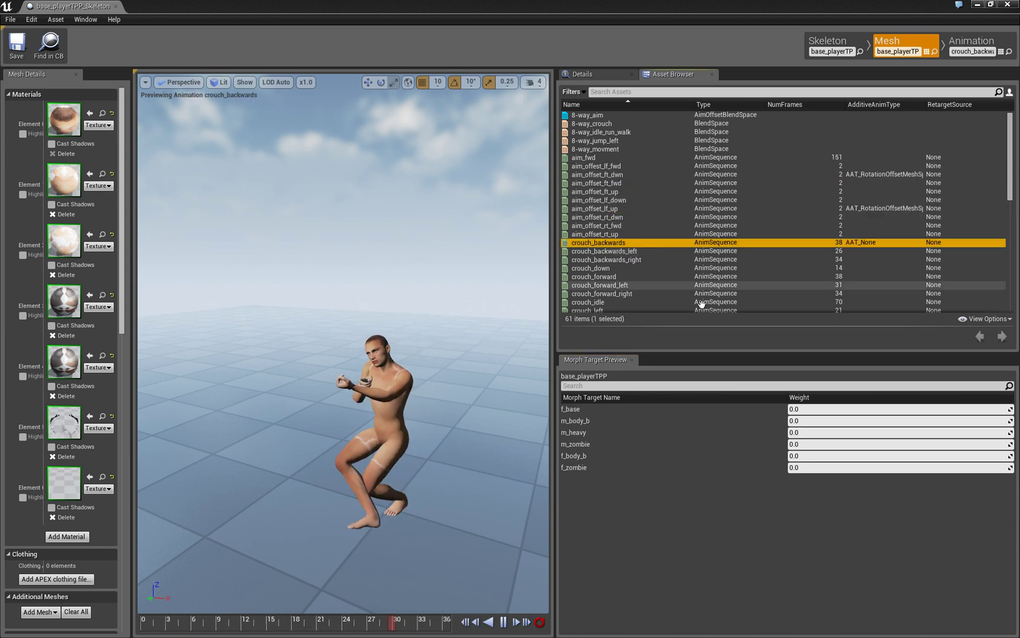
Step: Preview m_heavy at a weight of 1 while the crouch_backwards animation plays, and return its weight to 0
click(817, 433)
text(1)
key(Return)
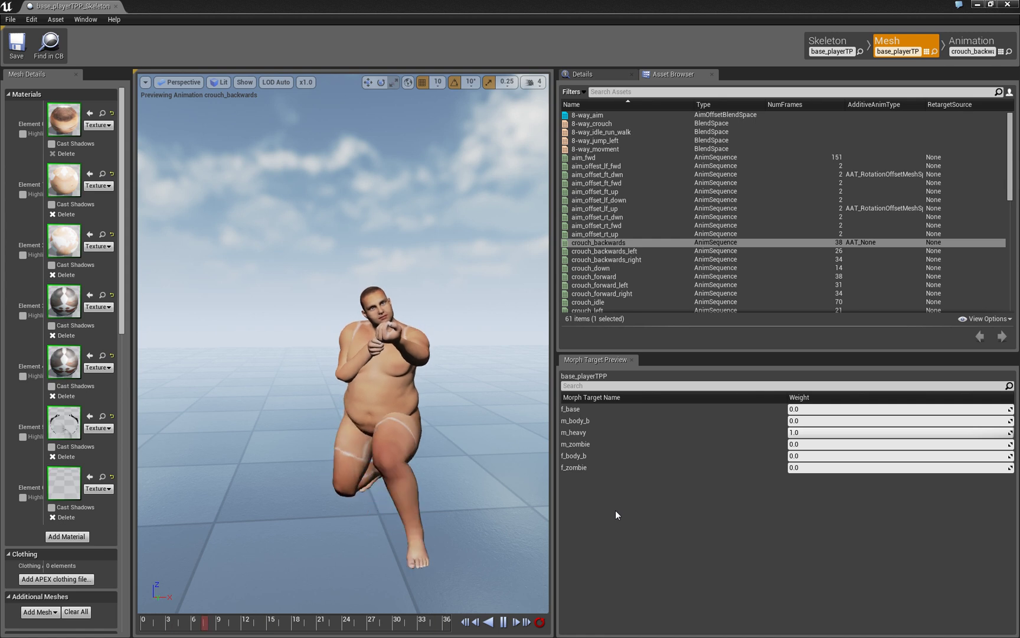
click(802, 434)
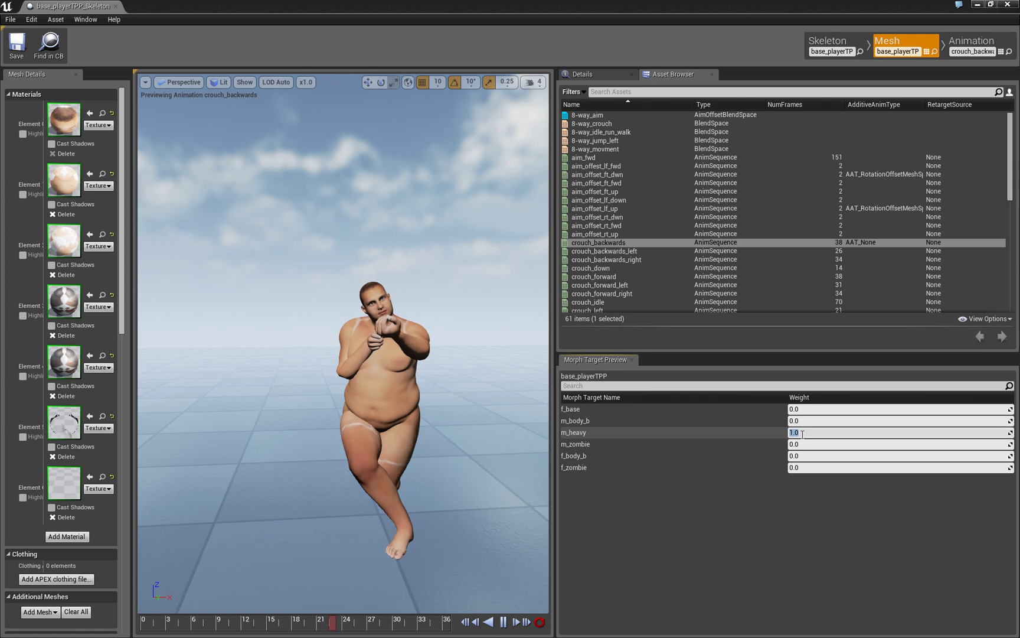
text(0)
key(Return)
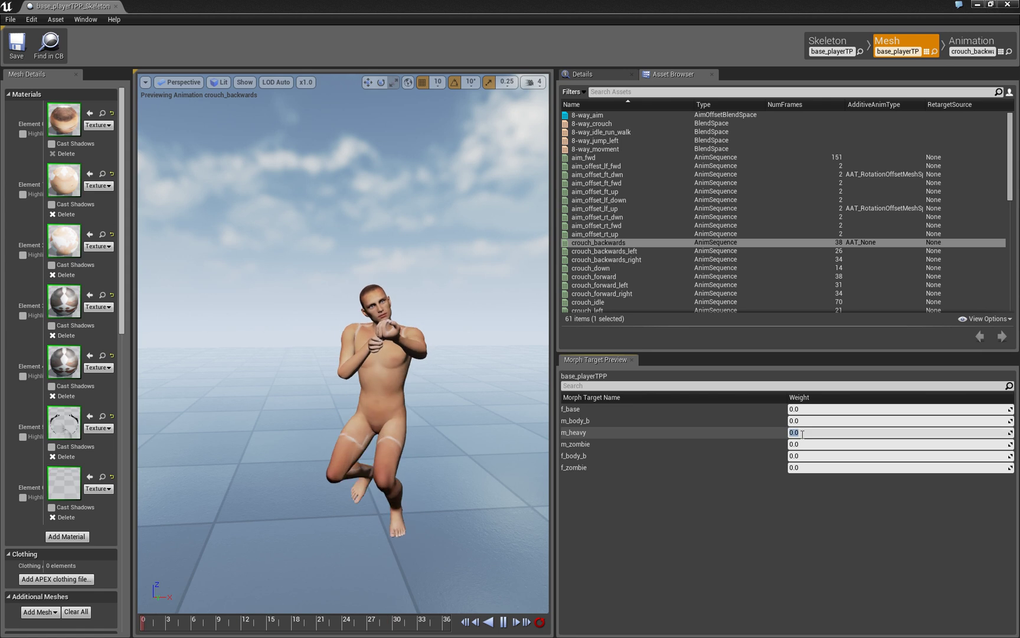
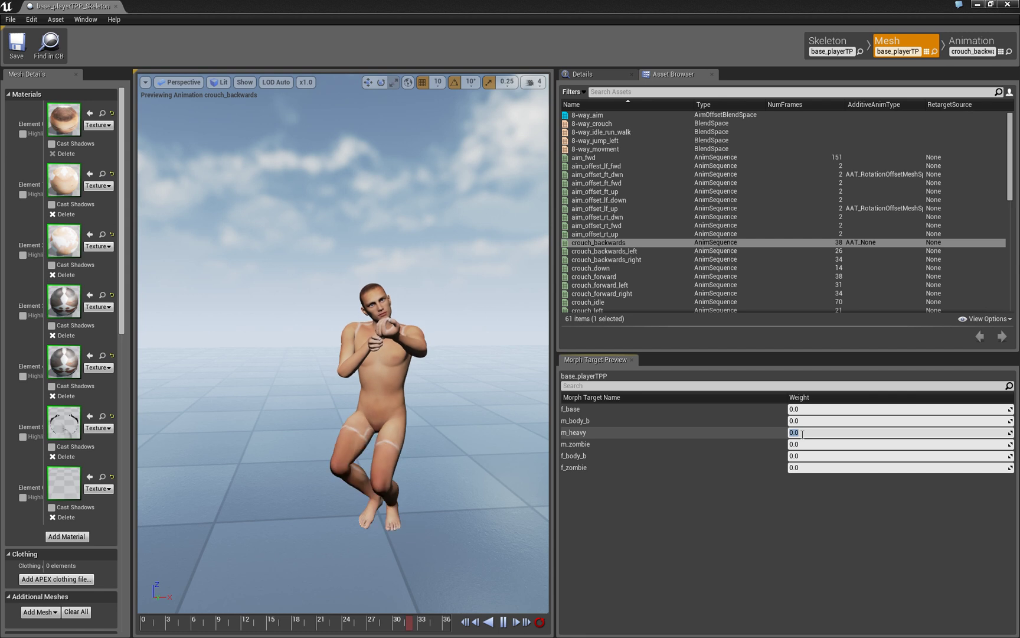
Step: Set the m_body_b morph target weight to 0.5 on the animated character
drag(794, 455, 795, 455)
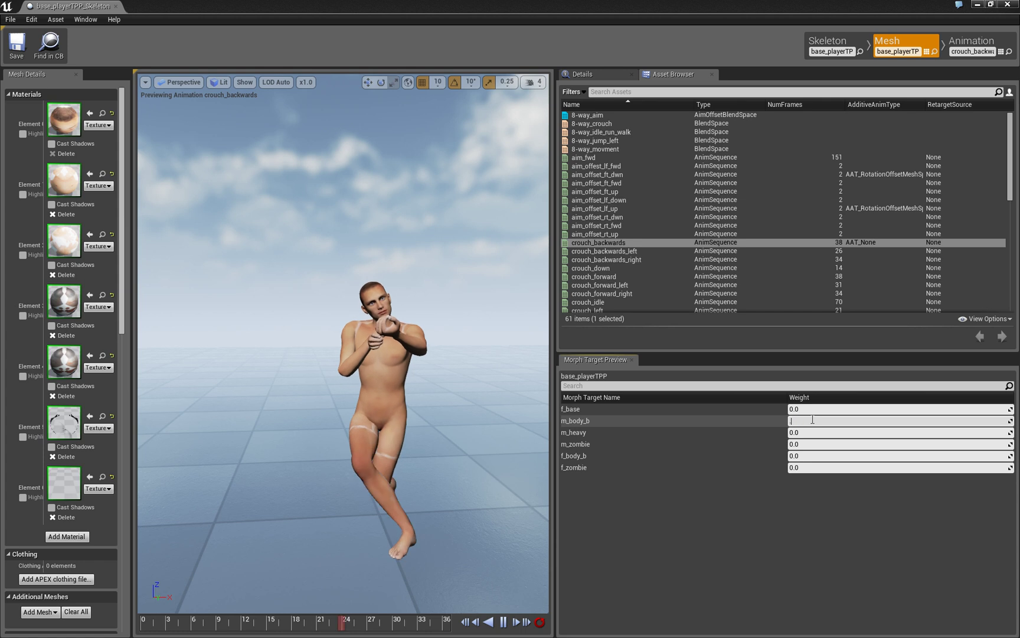
text(0.5)
key(Return)
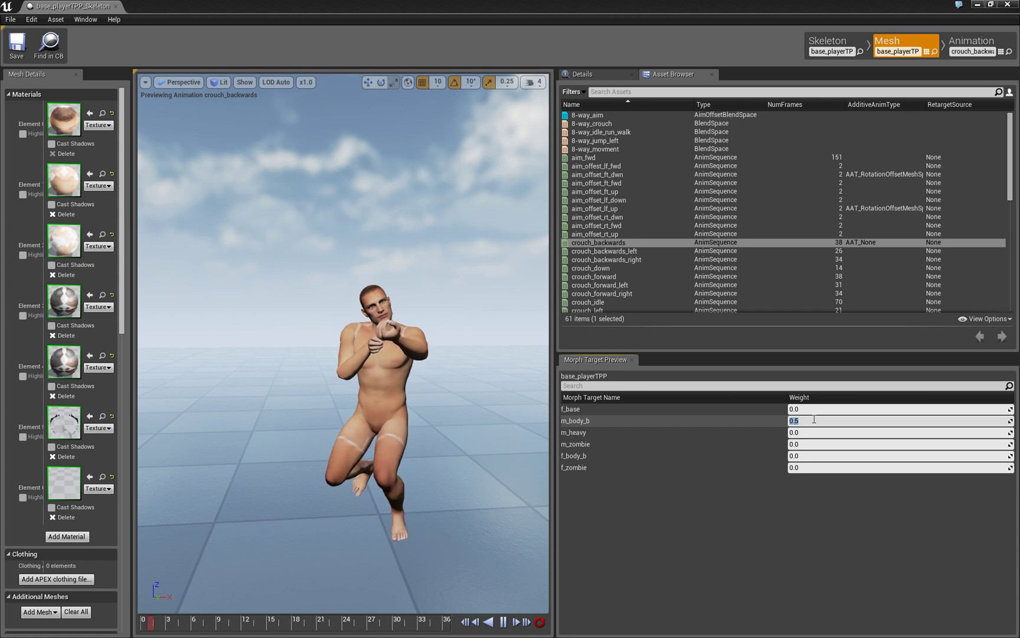
Step: Blend m_zombie in at a weight of 0.5, examine the character's upper body up close, and return m_zombie to 0
click(816, 448)
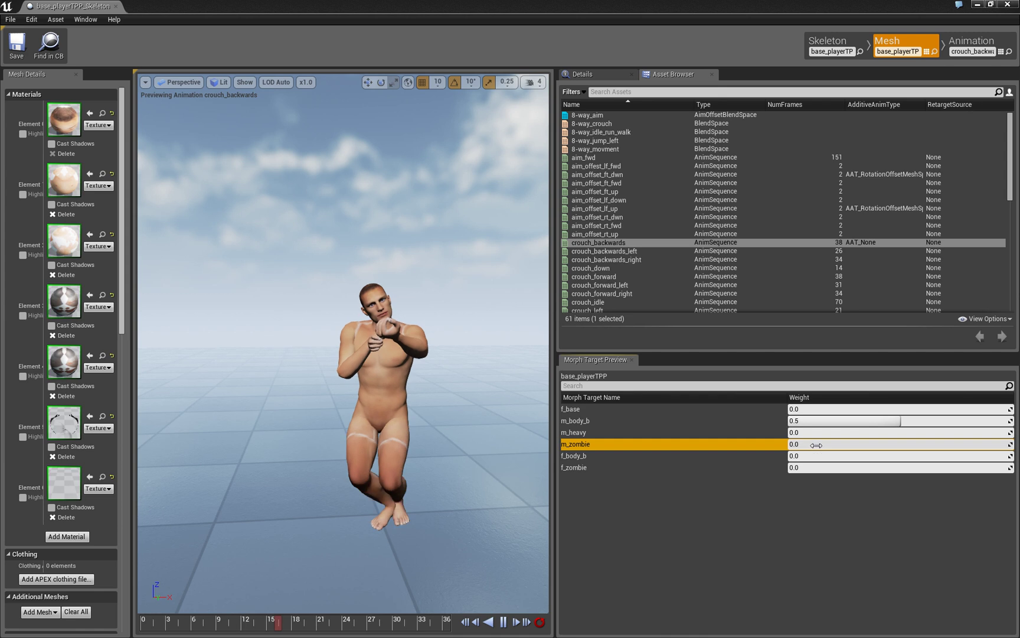
key(BackSpace)
text(0.5)
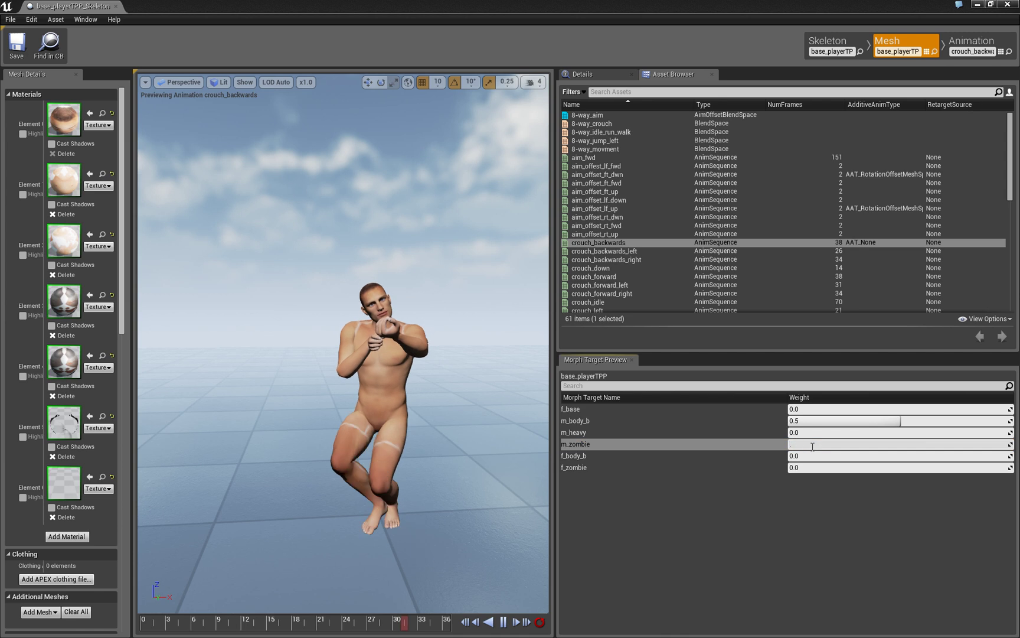
key(Return)
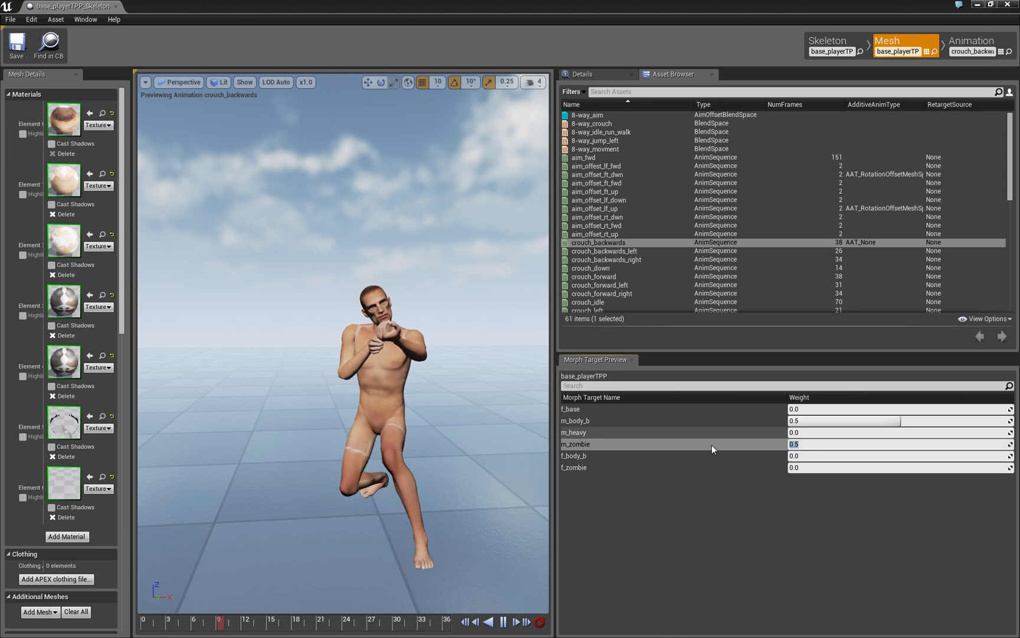
key(f)
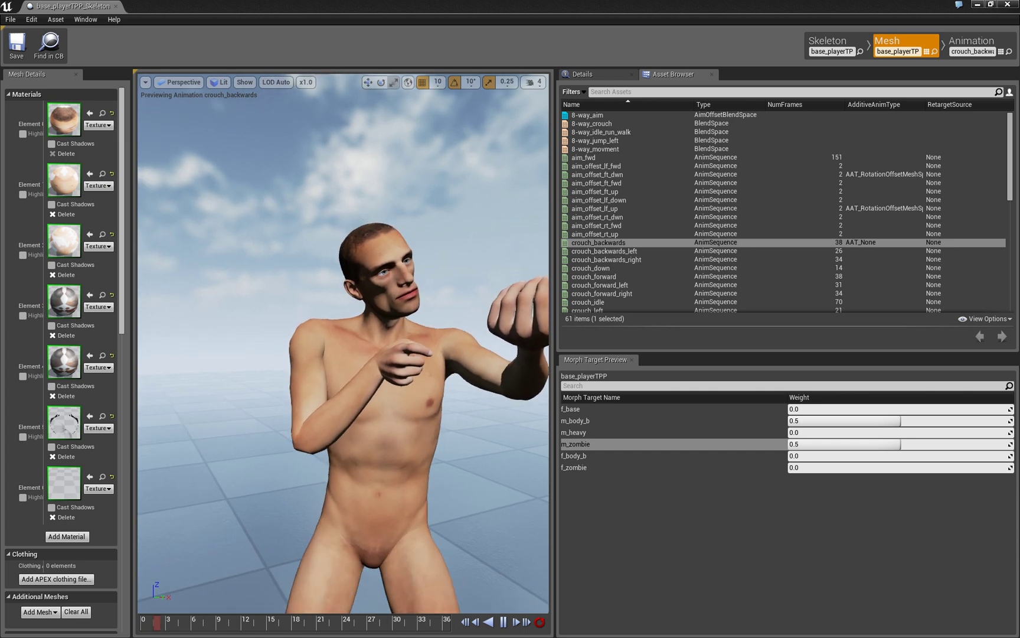
scroll(343, 342, down, 5)
scroll(343, 342, up, 3)
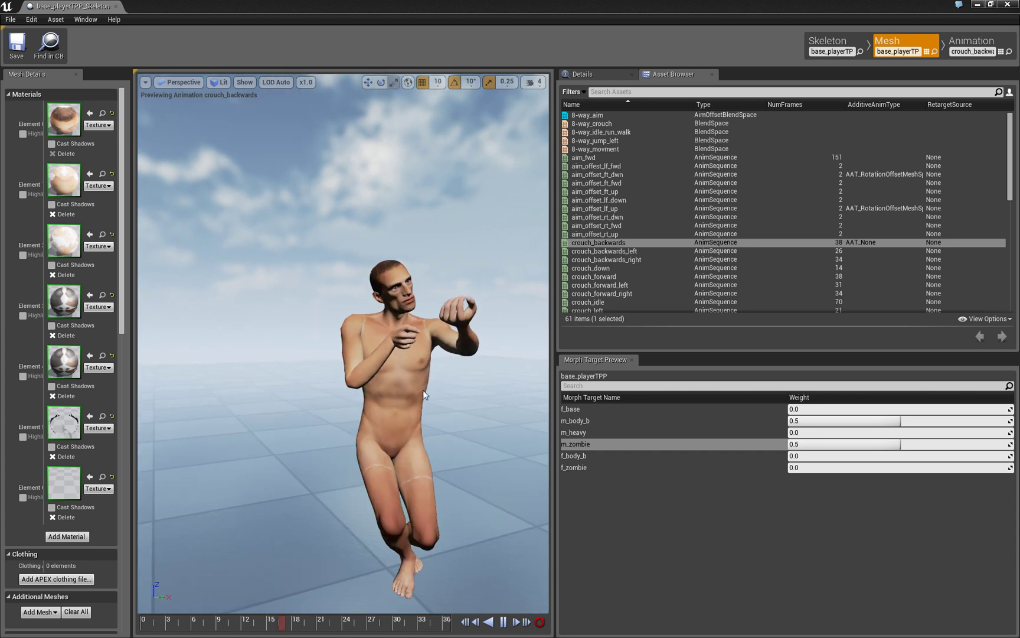
click(798, 445)
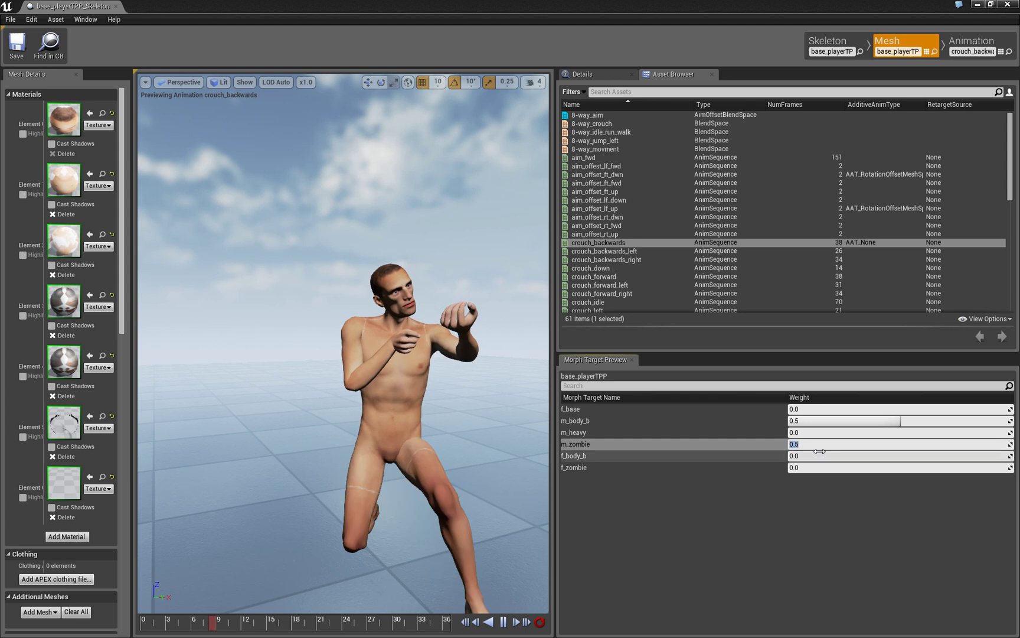
text(0)
key(Return)
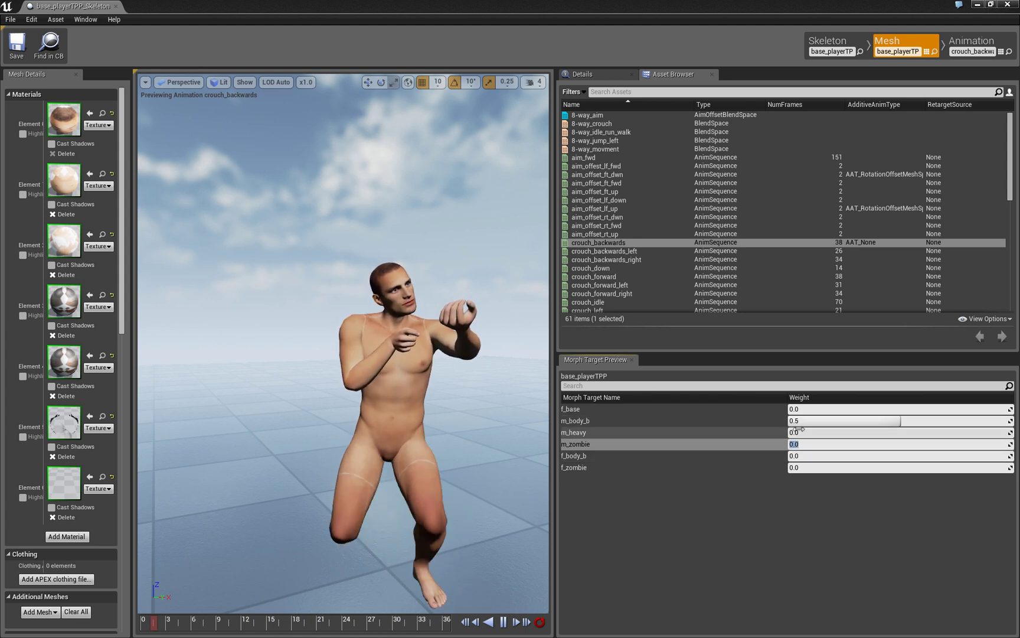
Step: Set the m_heavy morph target weight to 0.3 to blend it with m_body_b
click(818, 433)
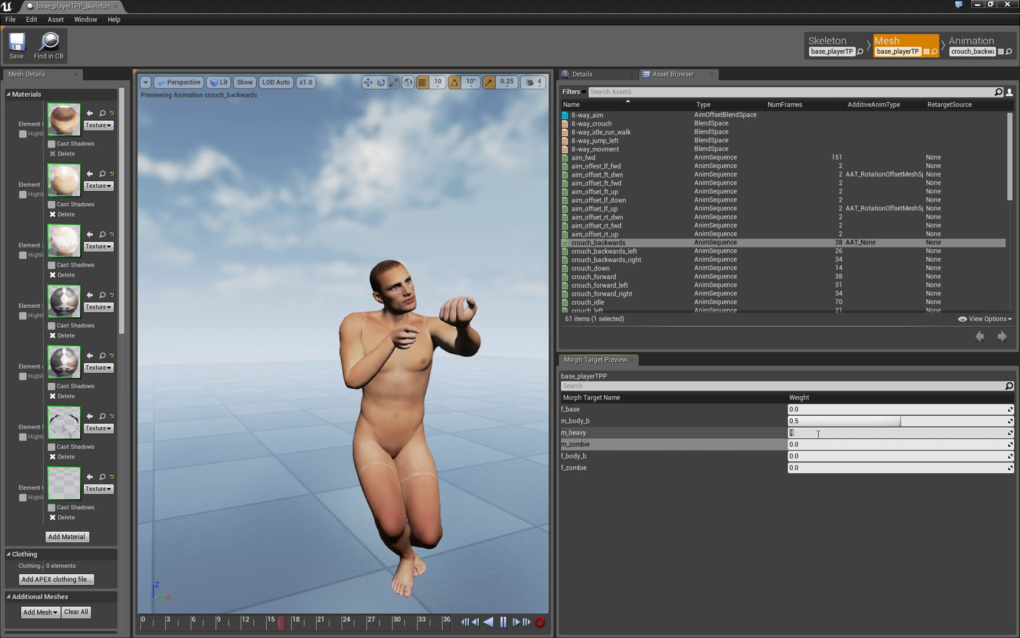
text(.)
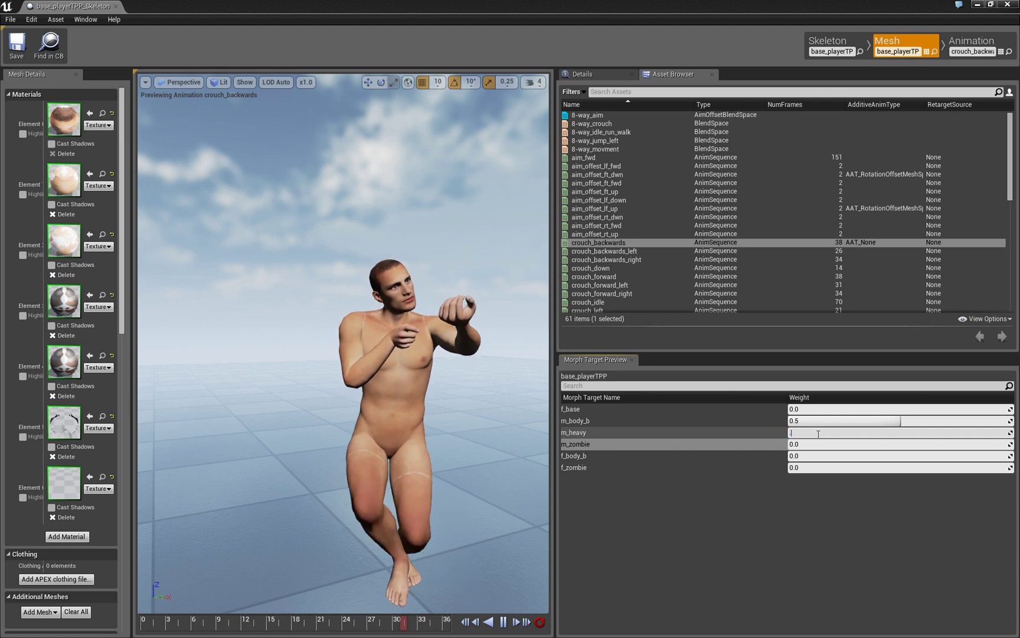
text(3)
key(Return)
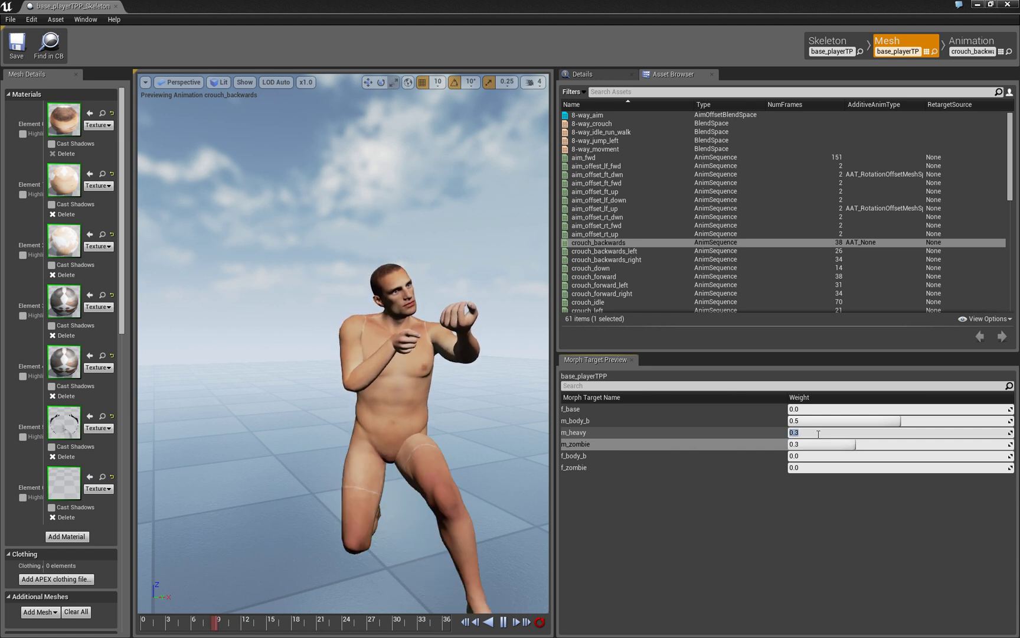
Step: Set the f_base morph target weight to 1 on the animated character
click(811, 409)
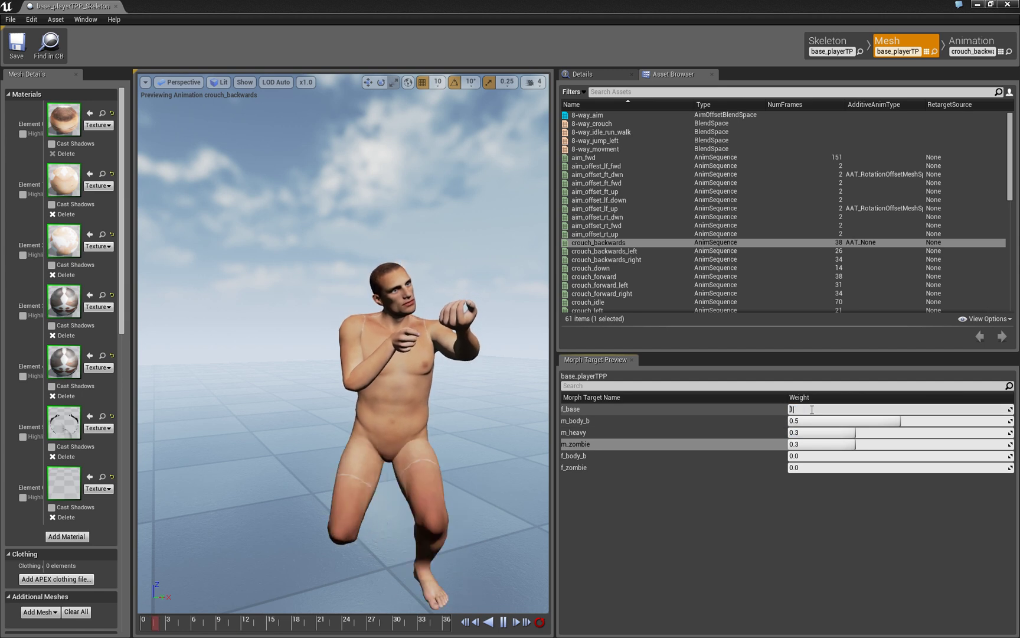
text(1)
key(Return)
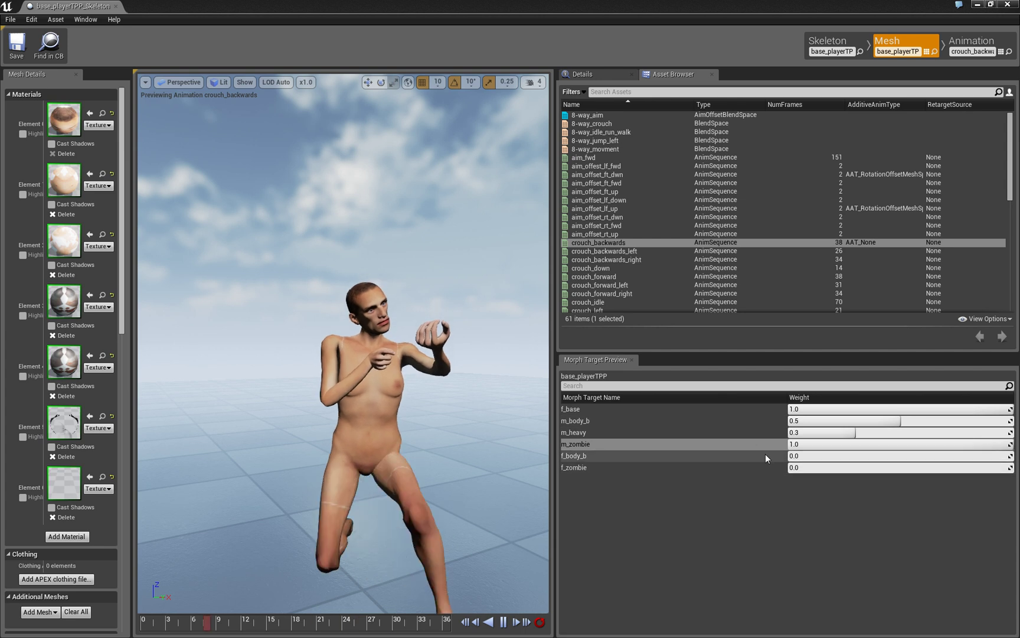
Step: Return m_zombie to 0, set the f_zombie weight to 0.5, and view the blended character from farther away
click(797, 446)
text(0)
key(Return)
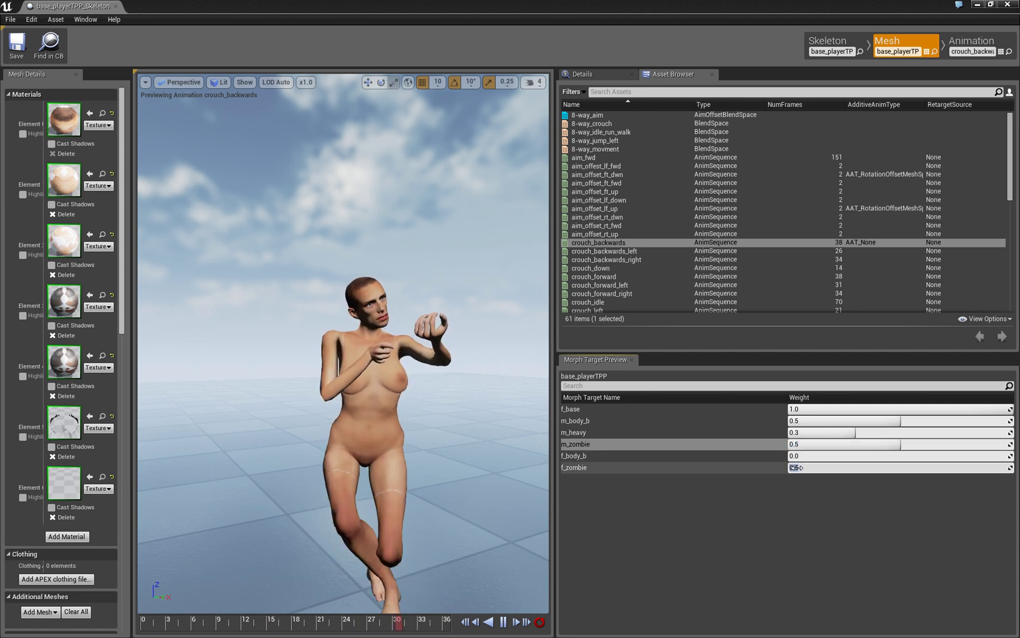
drag(796, 467, 900, 467)
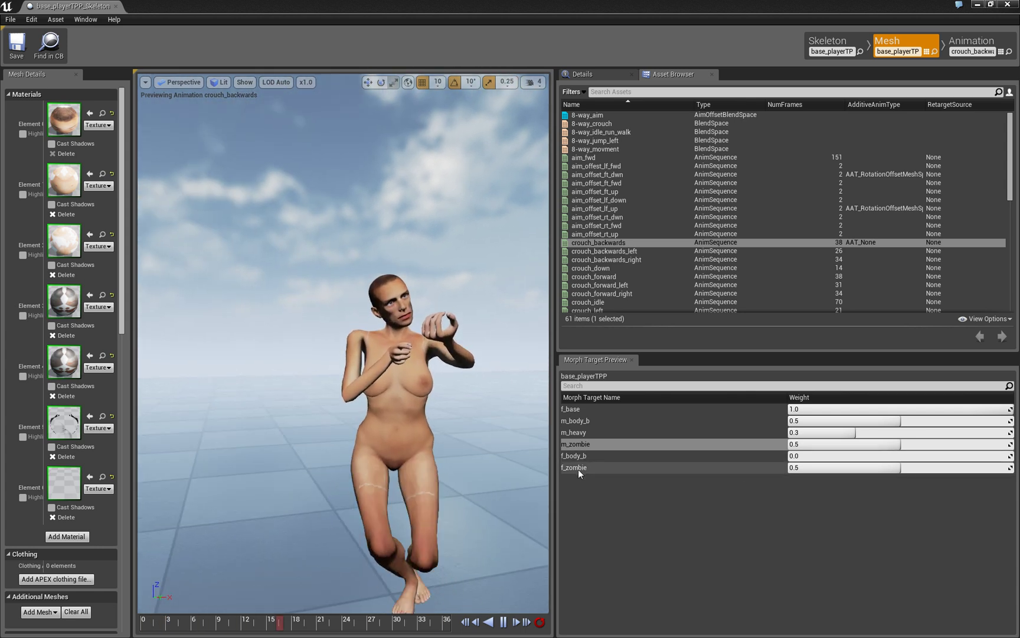
mouse_move(447, 464)
mouse_down()
mouse_move(413, 460)
mouse_move(446, 462)
mouse_up()
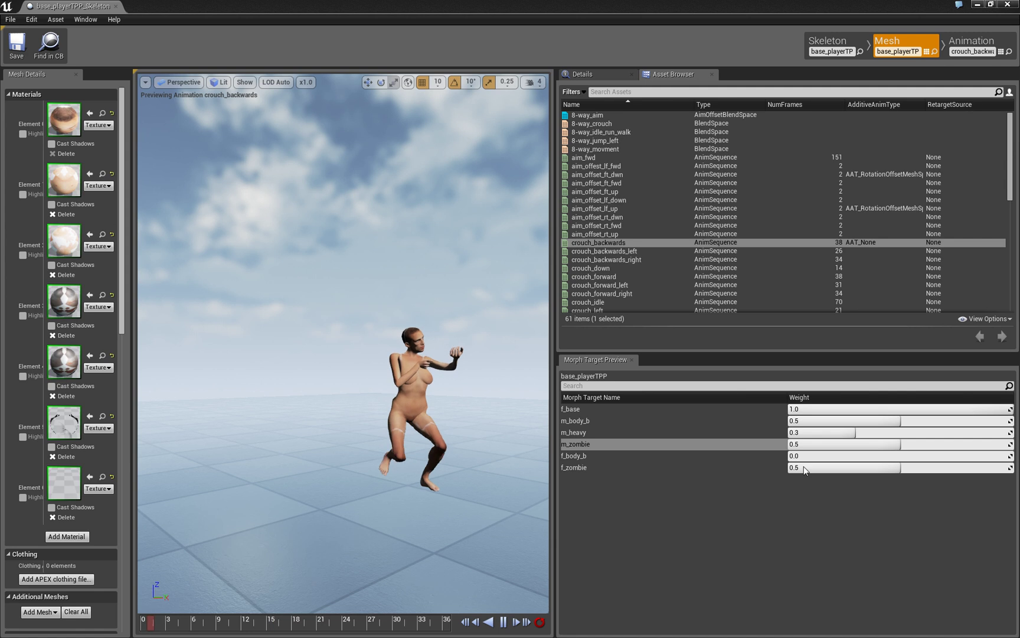
Step: Reset the f_base, m_body_b and m_heavy morph target weights to 0
click(807, 410)
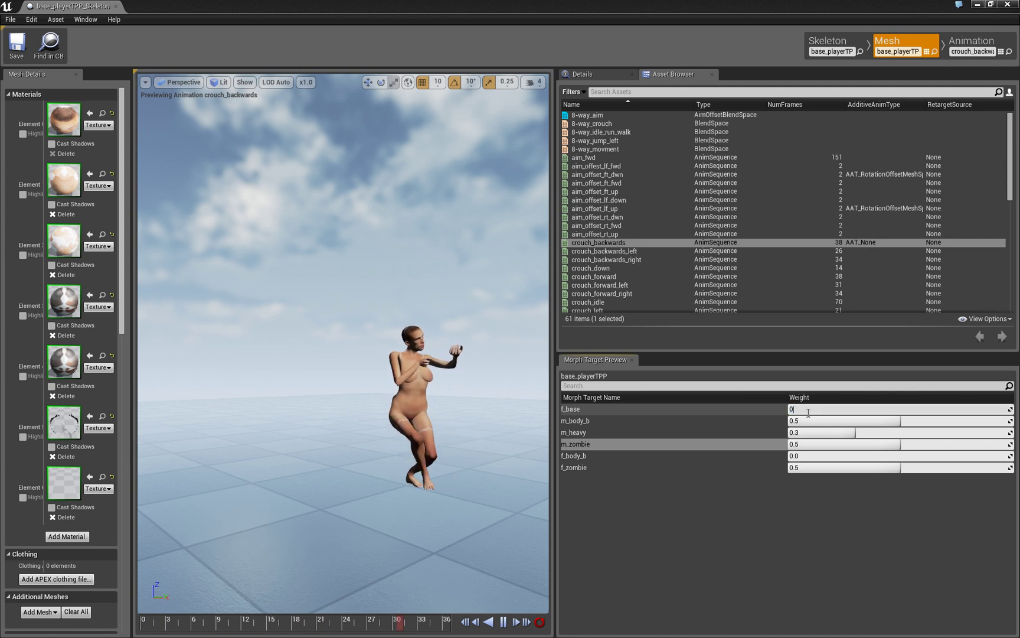
text(0)
key(Return)
click(800, 422)
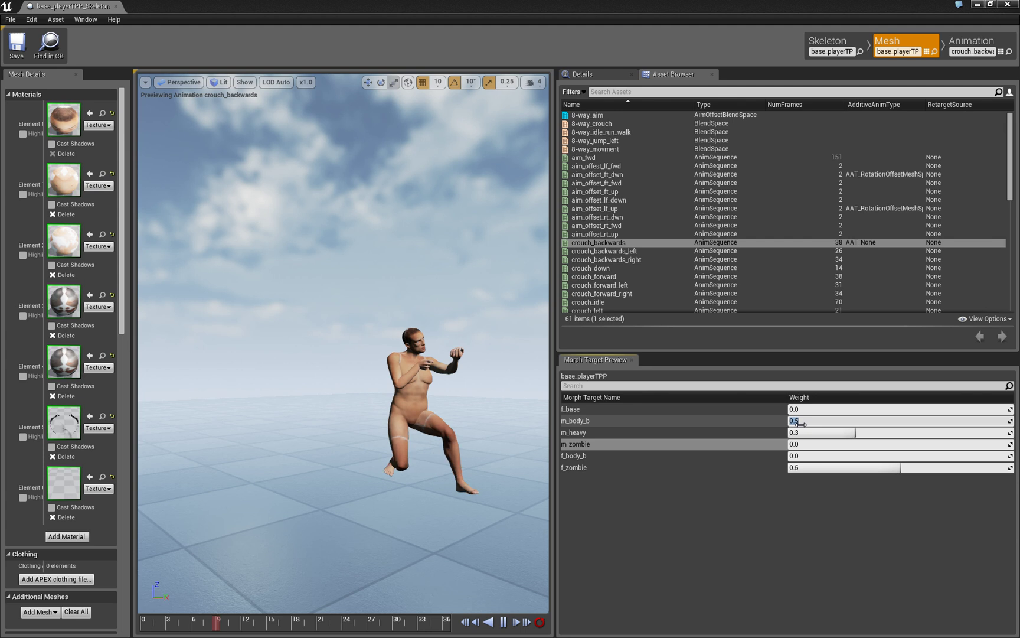
text(0)
key(Return)
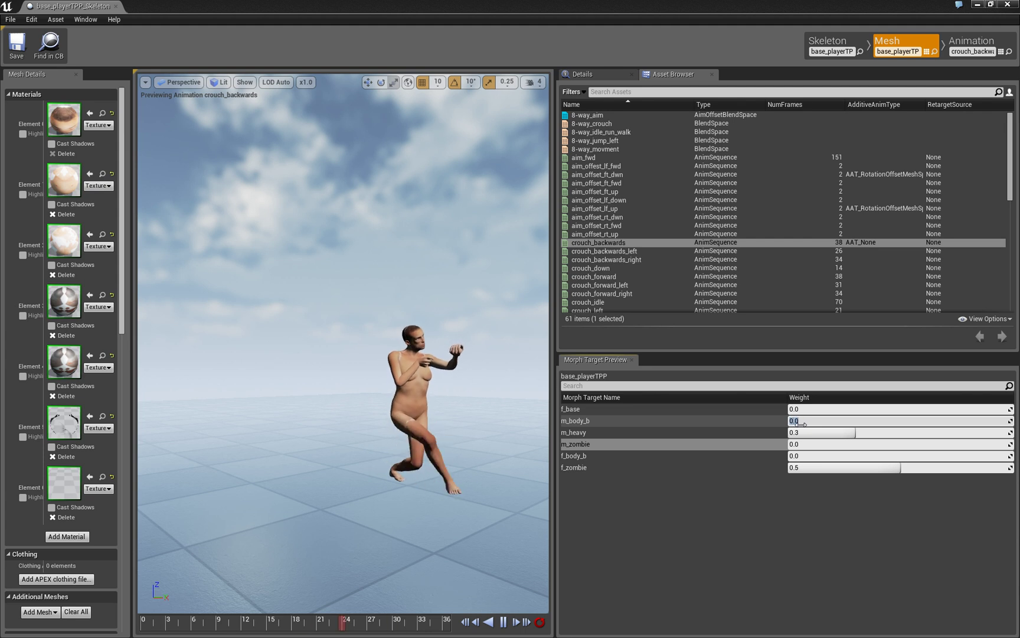
click(799, 433)
text(0)
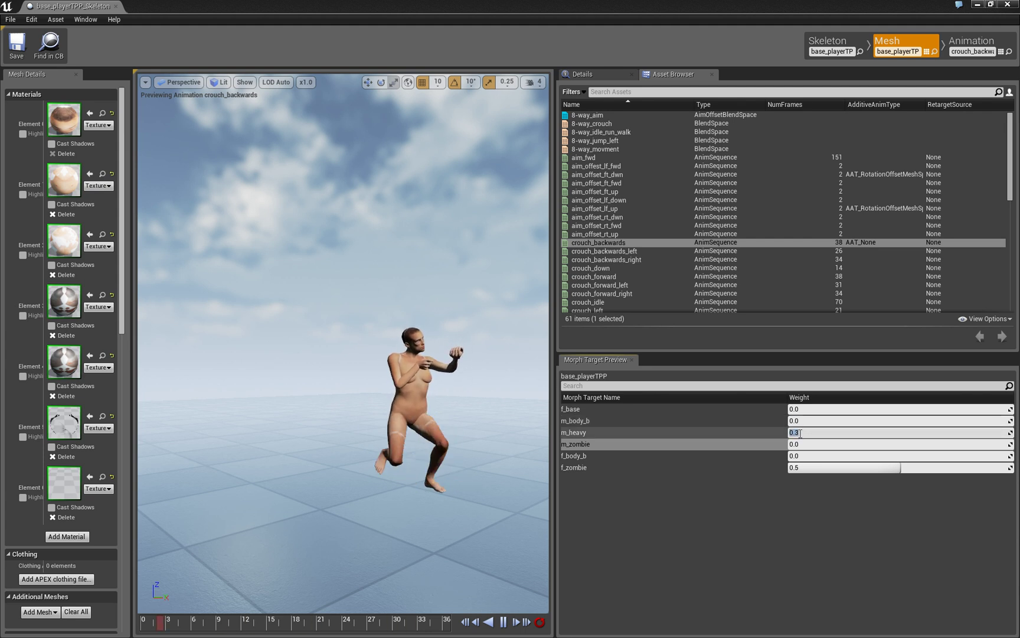
key(Return)
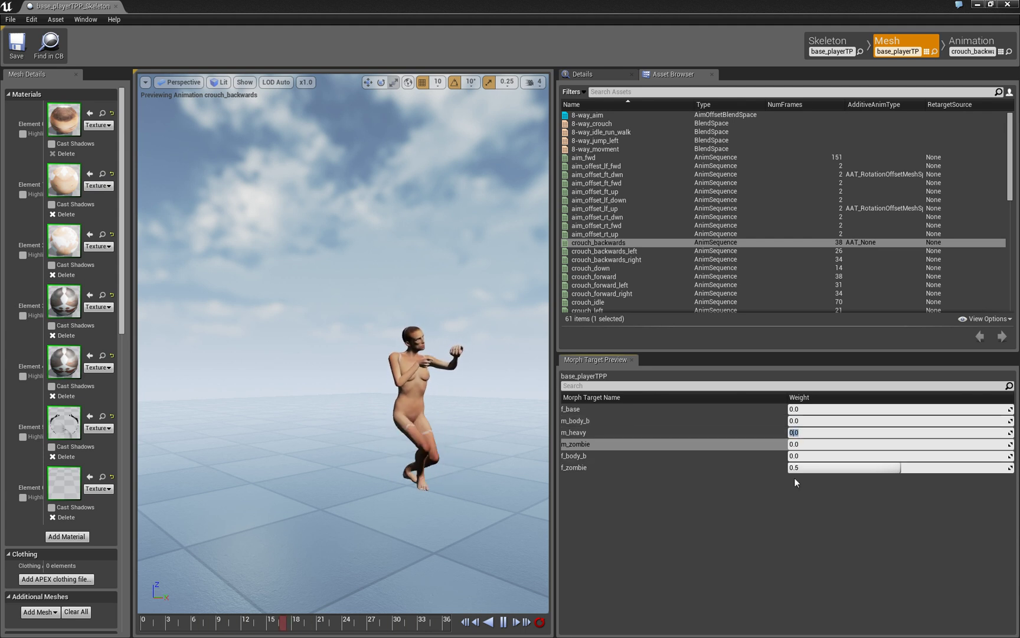
Step: Preview the character with f_zombie, f_body_b, m_heavy, m_body_b and f_base all at a weight of 1
click(798, 467)
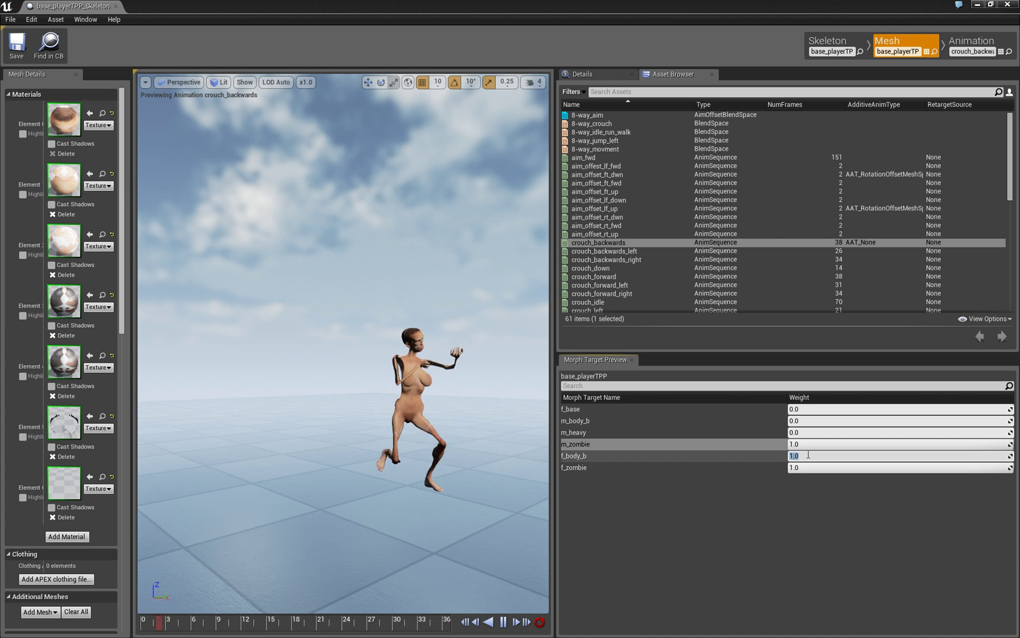
click(801, 432)
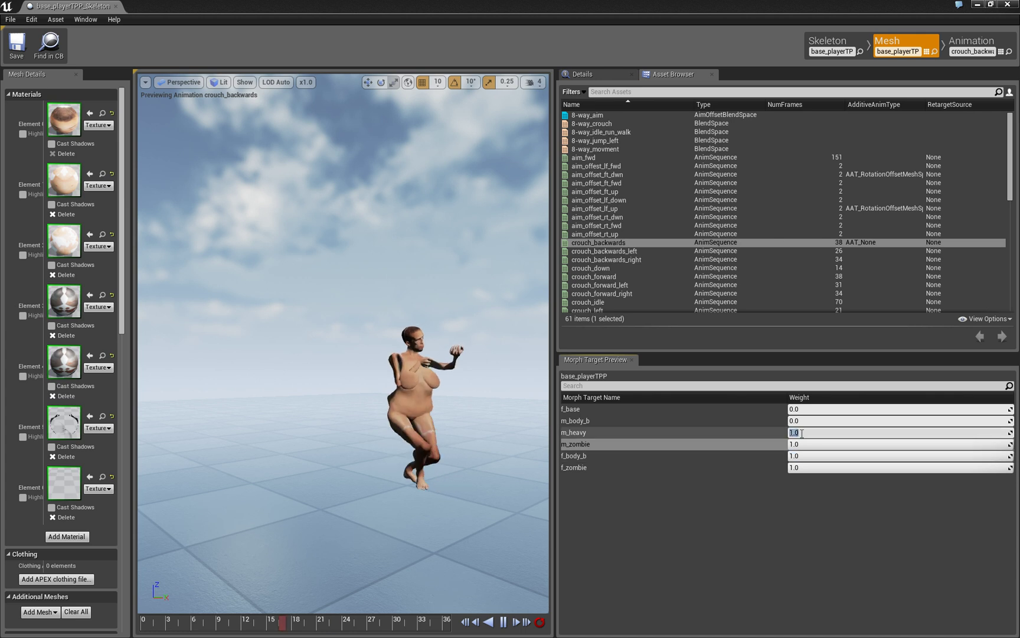
click(802, 420)
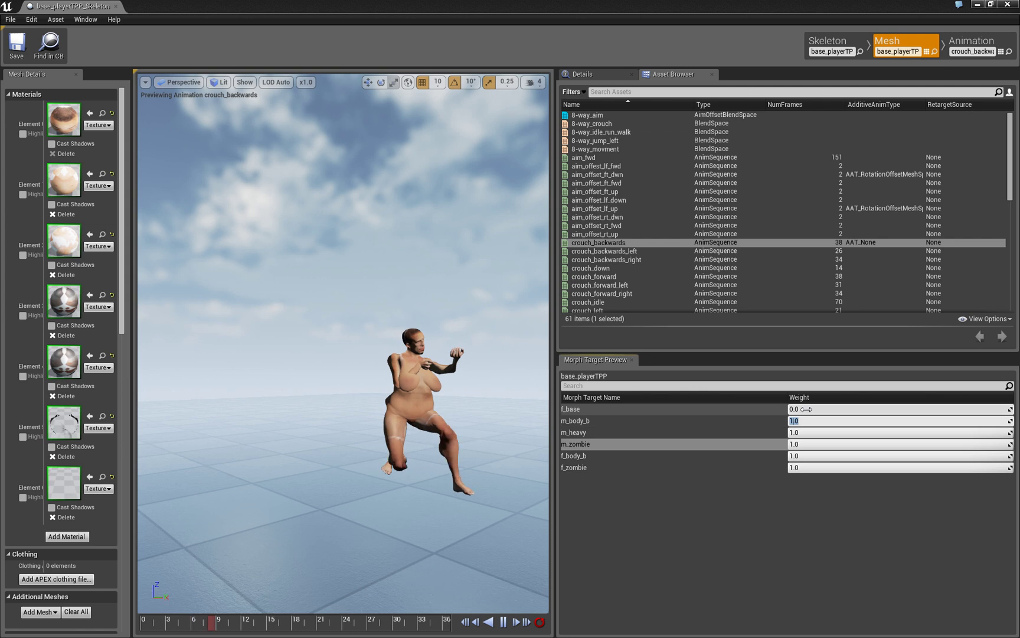
key(Return)
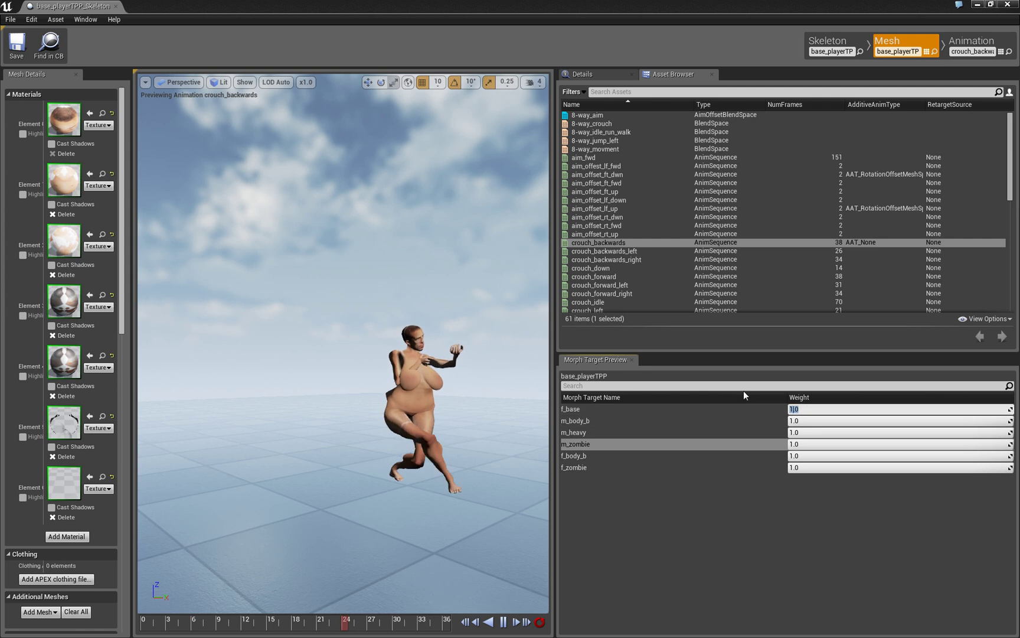
scroll(305, 497, down, 3)
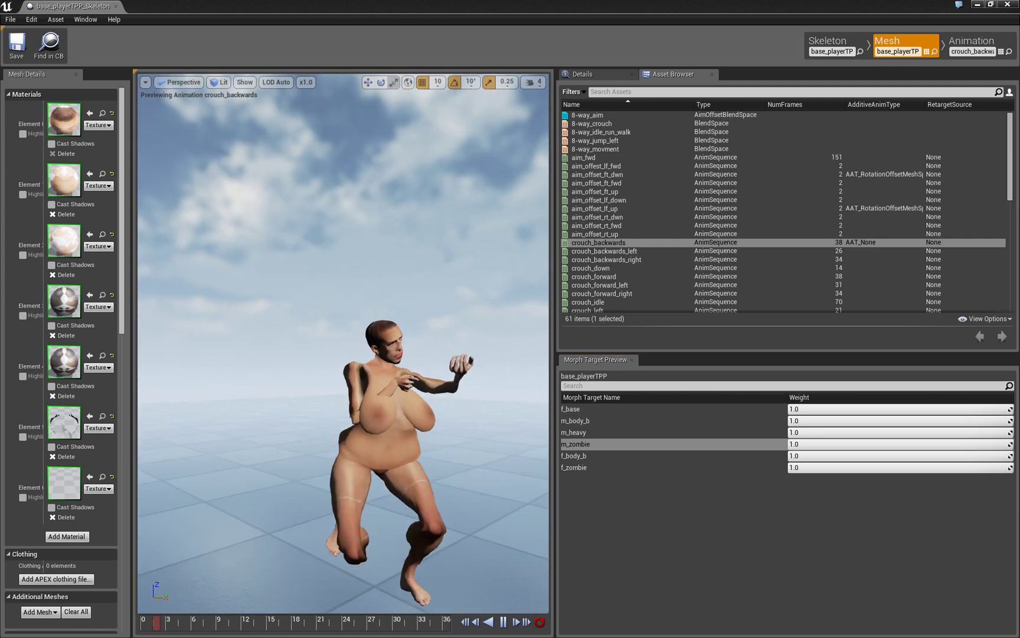
Step: Return the f_base, m_body_b and m_heavy weights to 0 after the full-weight preview
click(808, 409)
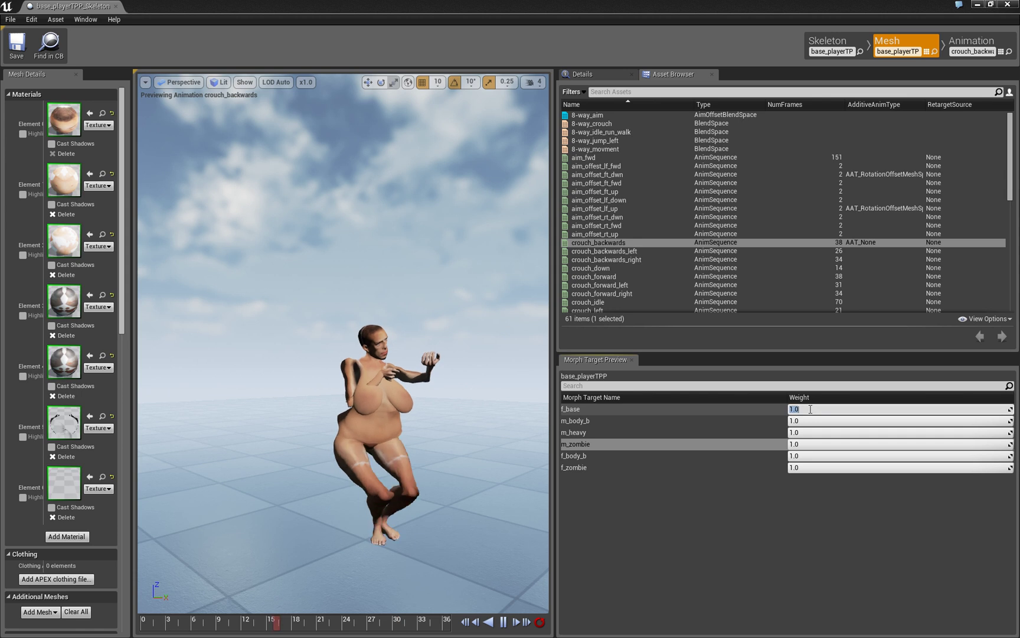
text(0)
key(Return)
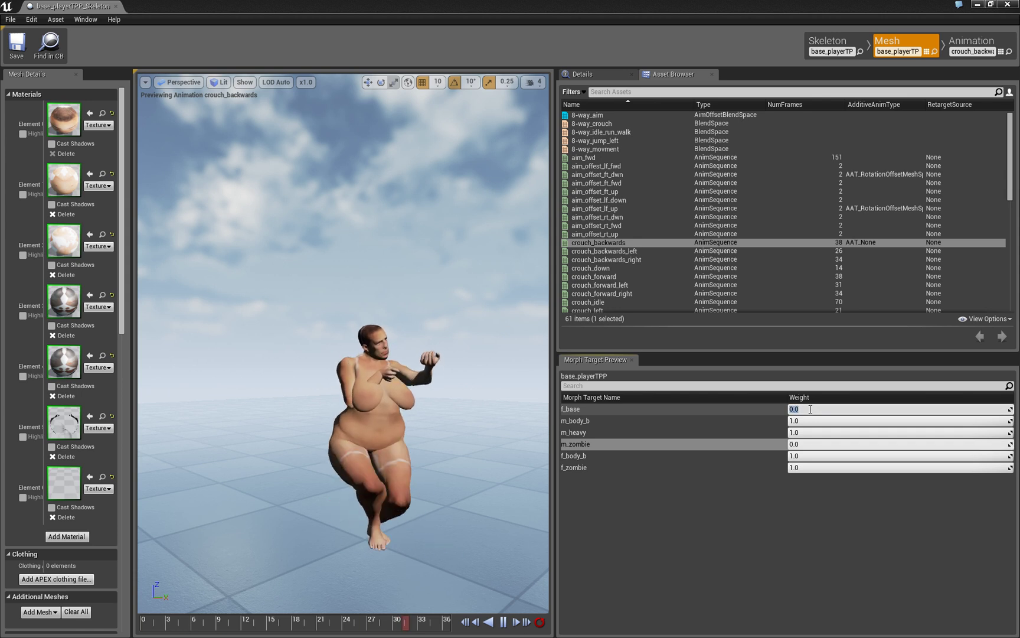
click(795, 420)
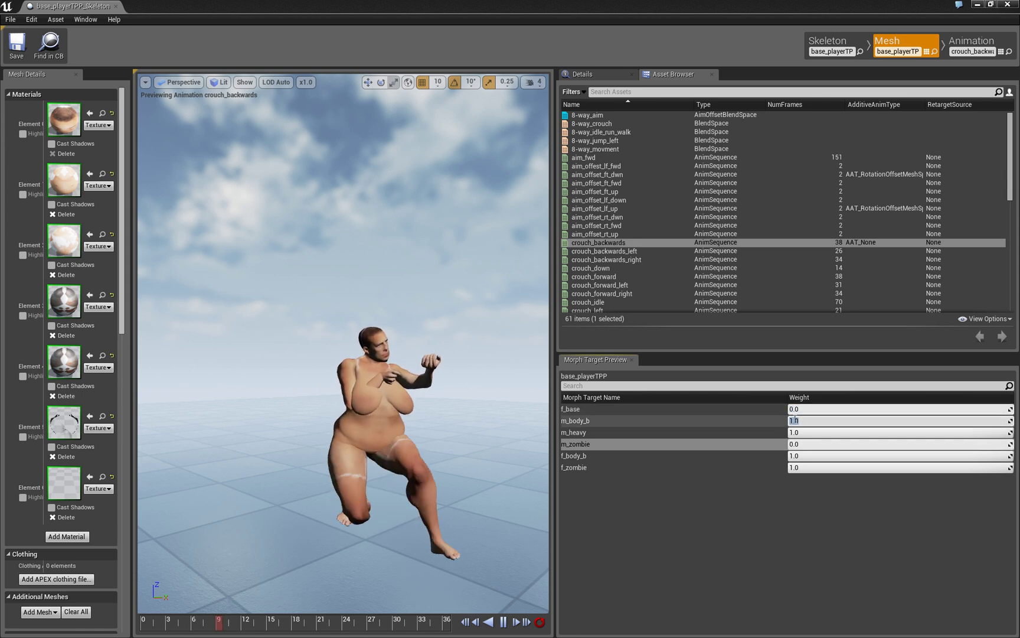
text(0)
key(Return)
click(794, 432)
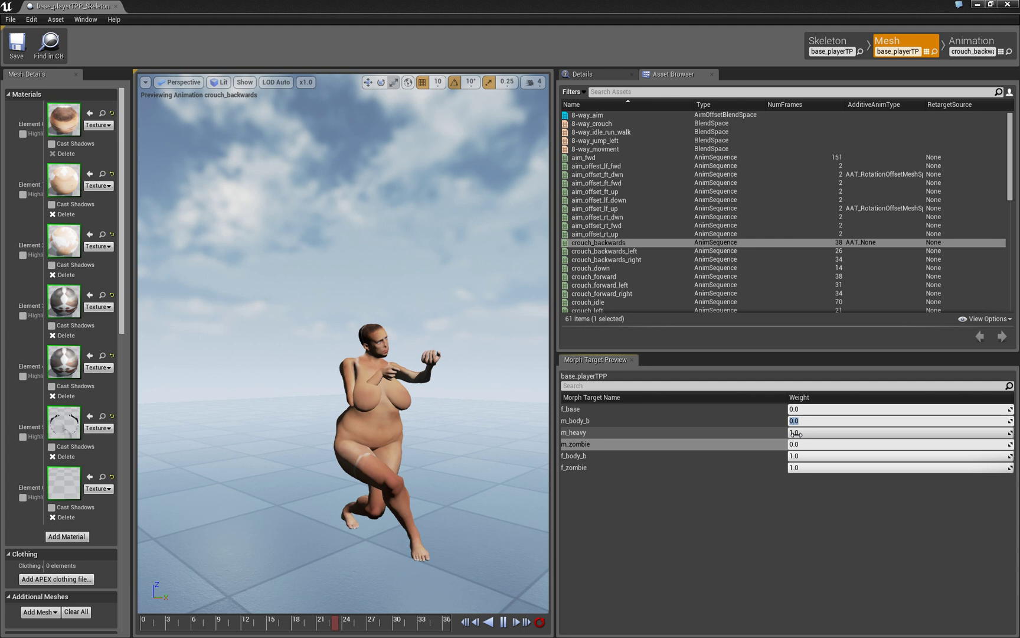
text(0)
key(Return)
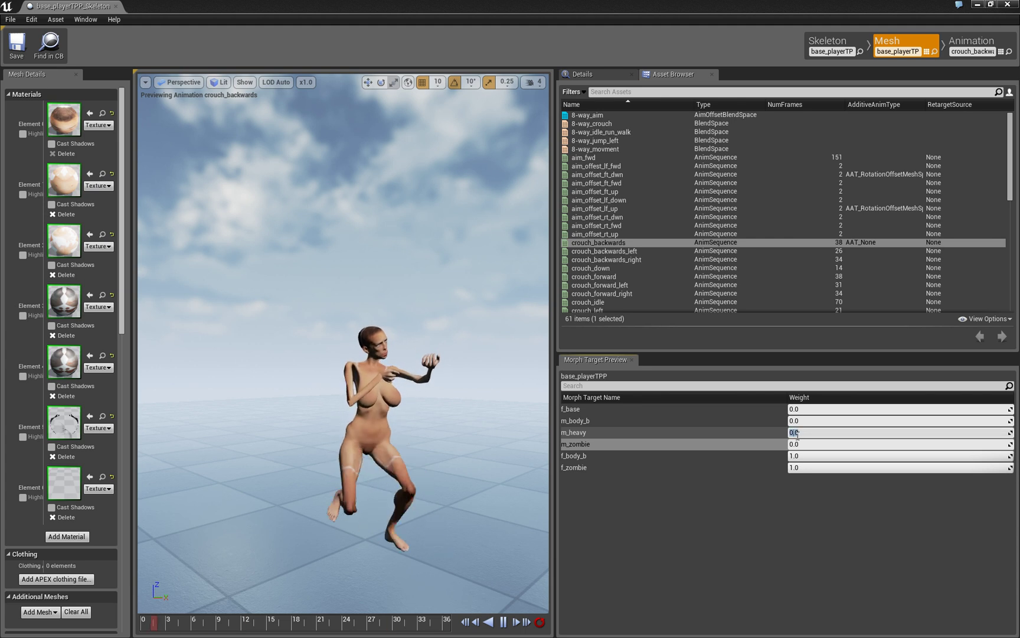
Step: Set the f_body_b and f_zombie morph target weights back to 0
click(804, 456)
text(0)
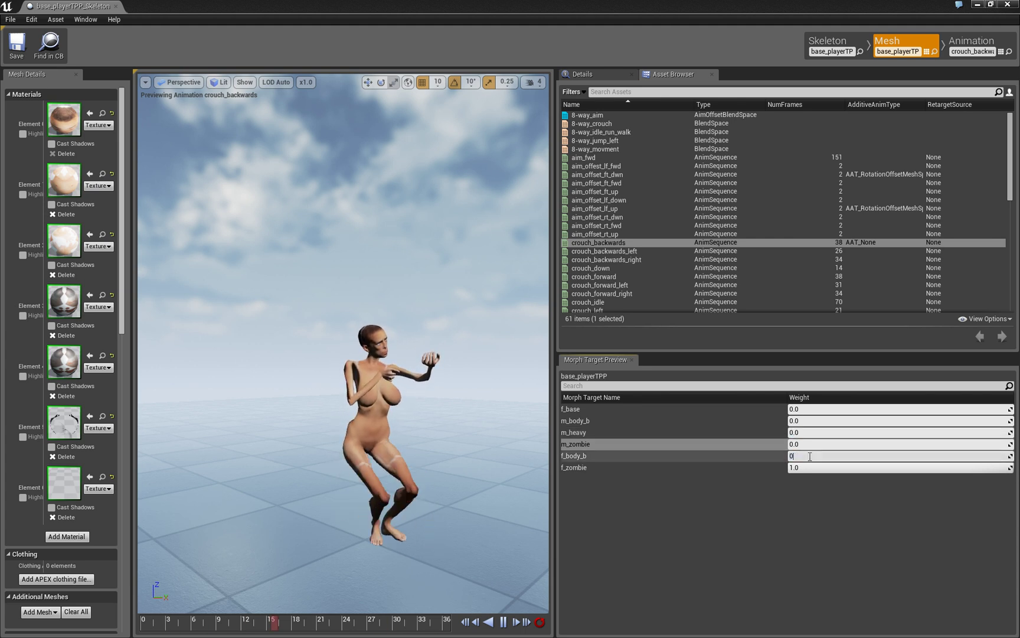
key(Return)
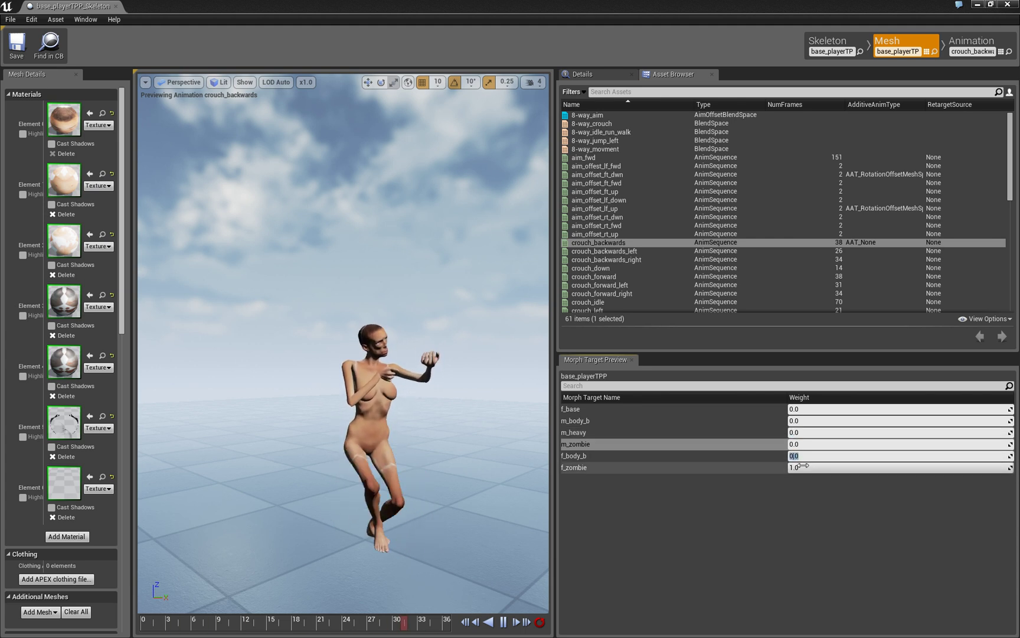
click(804, 467)
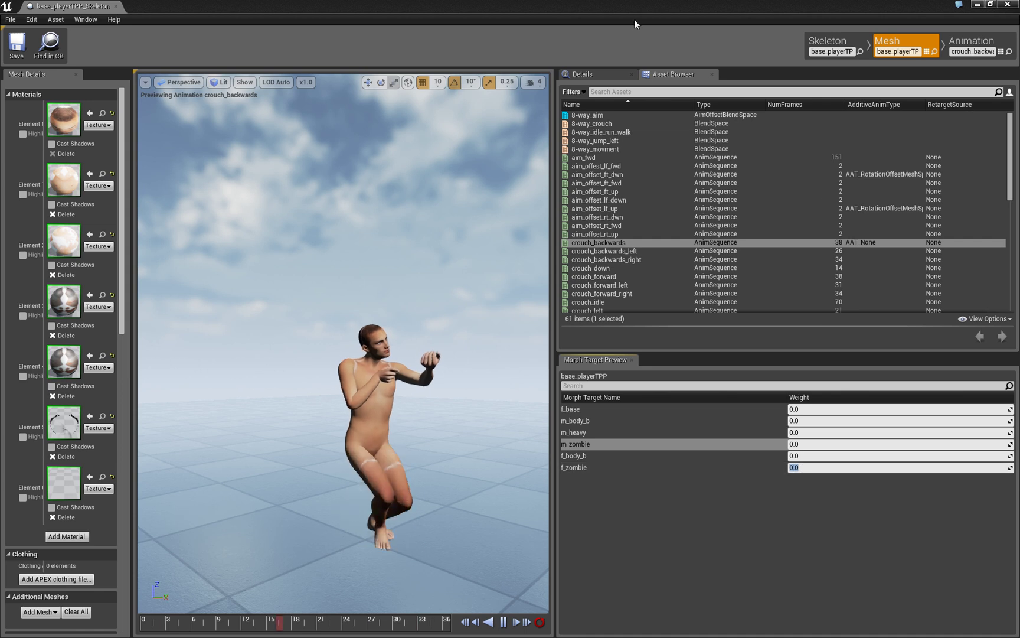
Step: Open the base_playerAnimBP animation blueprint in a maximized window at the Set Morph Target nodes in its event graph
click(977, 4)
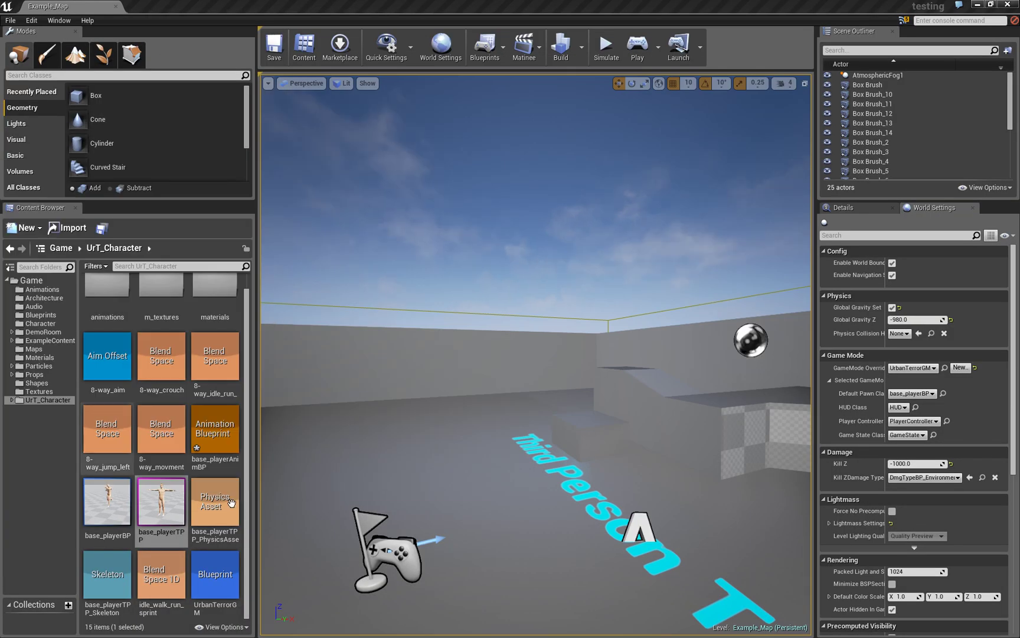
double_click(232, 439)
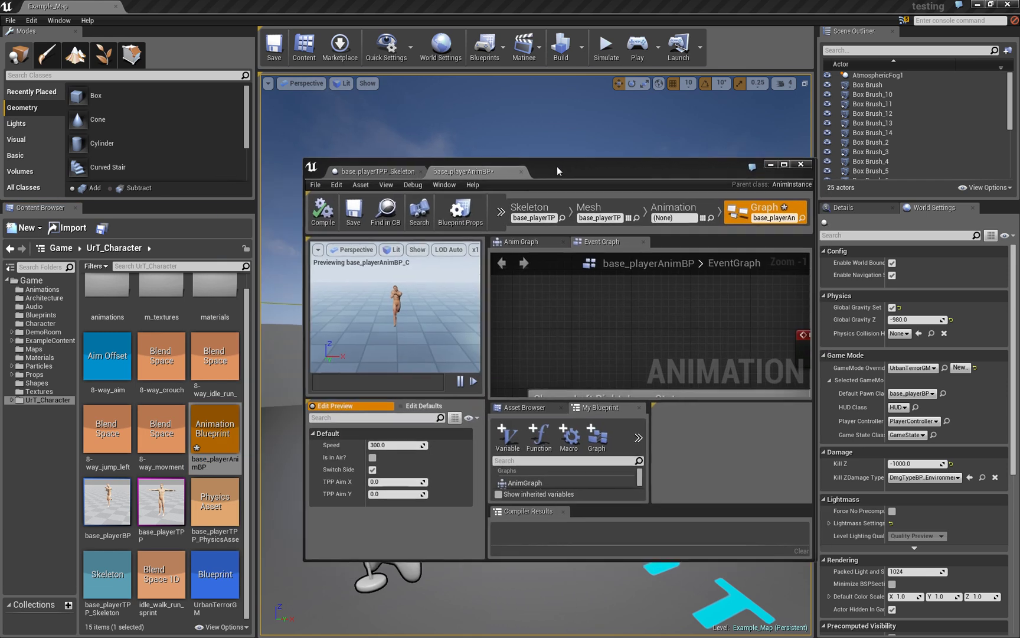
drag(557, 166, 496, 150)
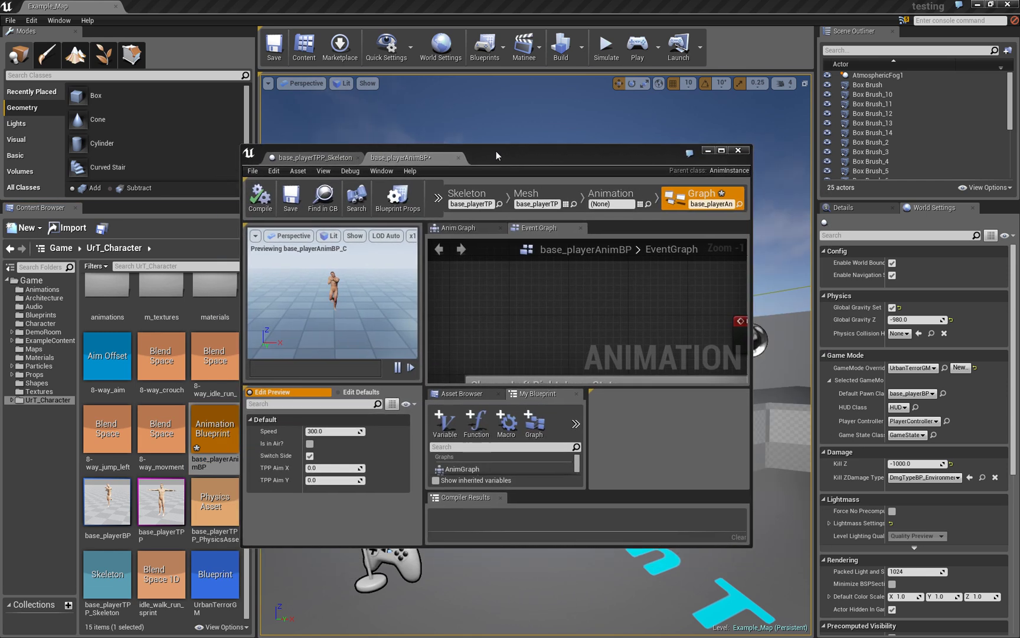
double_click(496, 152)
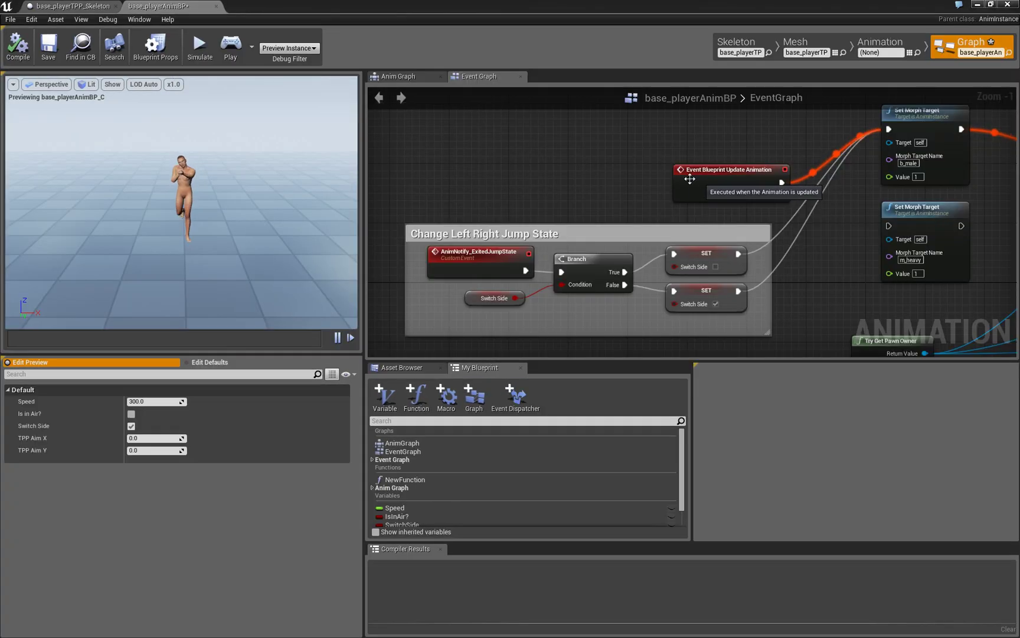
right_drag(584, 160, 511, 198)
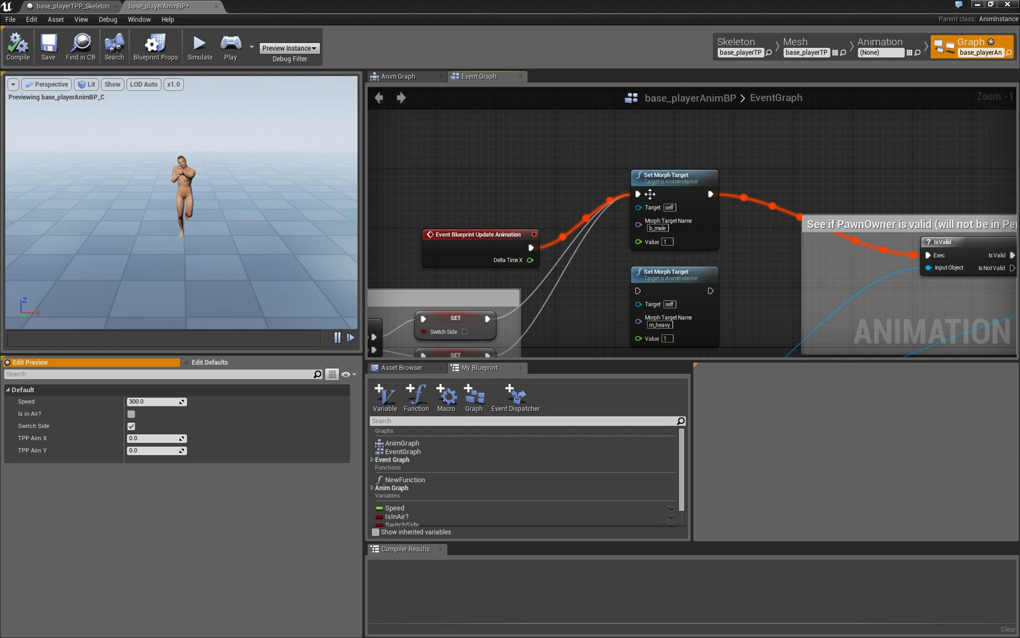
Step: Change the Morph Target Name of the connected Set Morph Target node to m_heavy and compile the blueprint
click(657, 228)
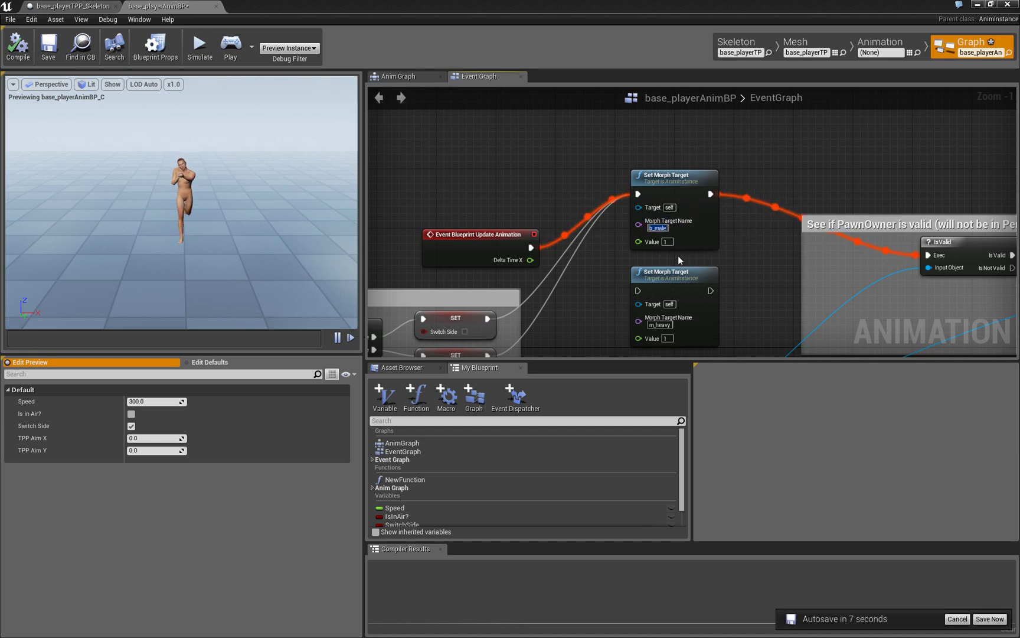
text(m_heavy)
key(Return)
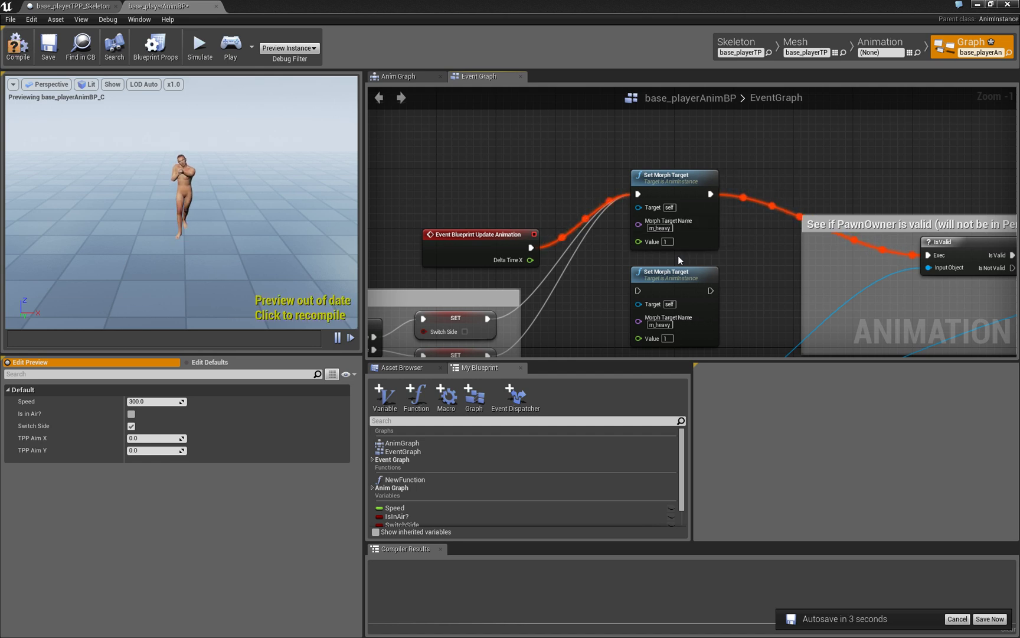
click(17, 46)
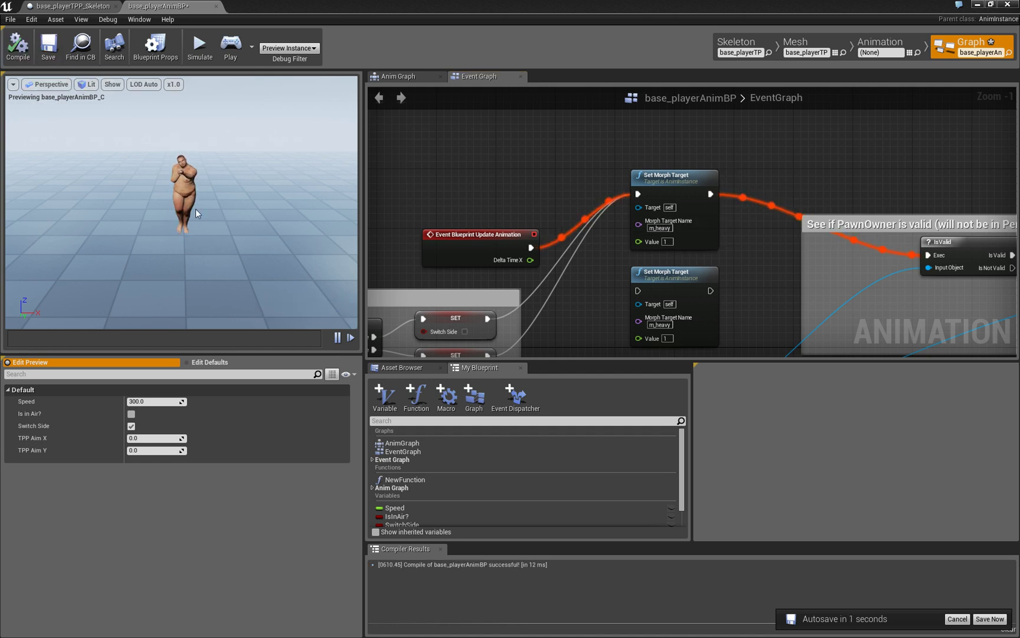
Step: Play the Example_Map level in the editor and run the character forward to check the m_heavy morph in game
click(977, 5)
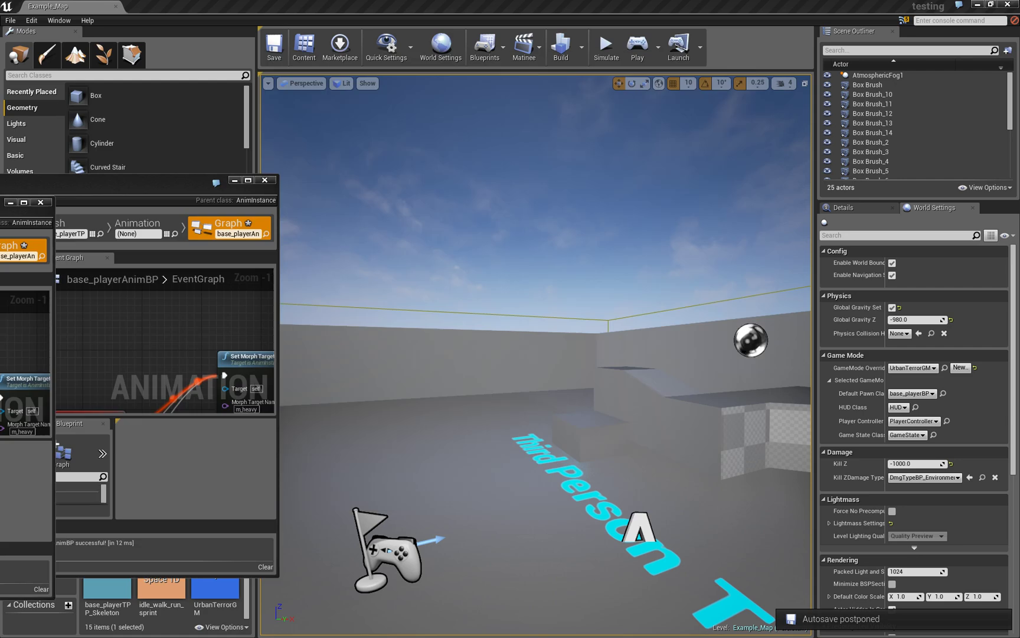
click(636, 47)
click(653, 417)
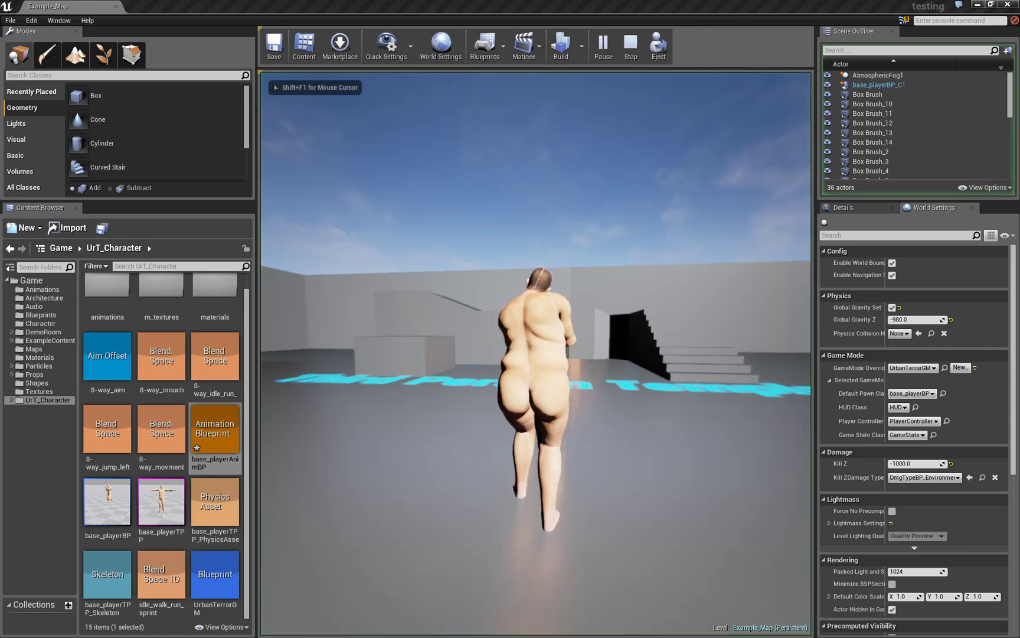
key(w)
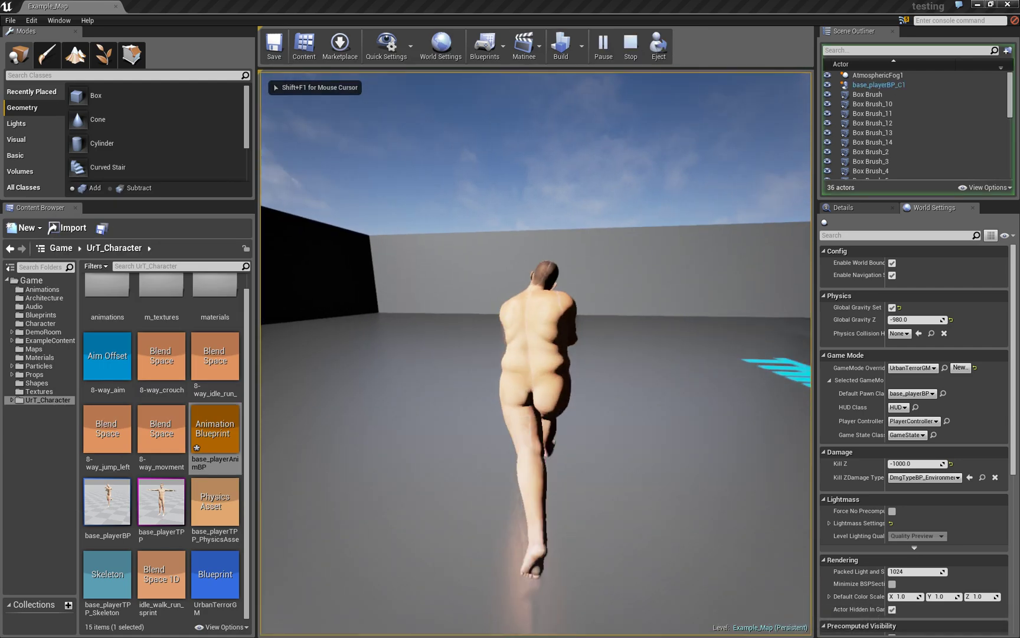
key(w)
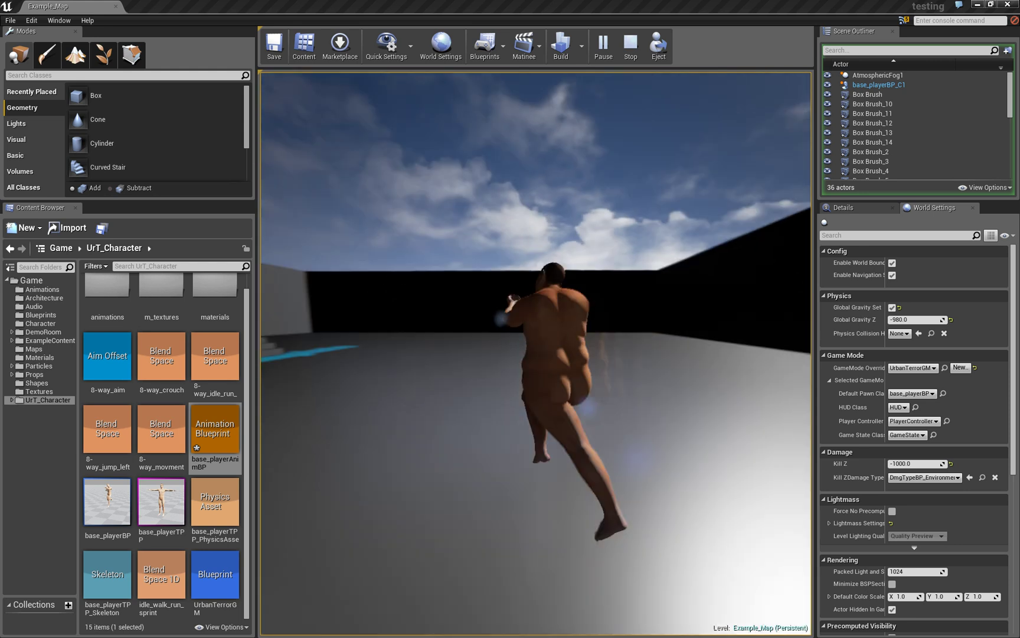
Step: Run the character around the walled arena and across the floor lettering to examine how the m_heavy body deforms in motion
key(w)
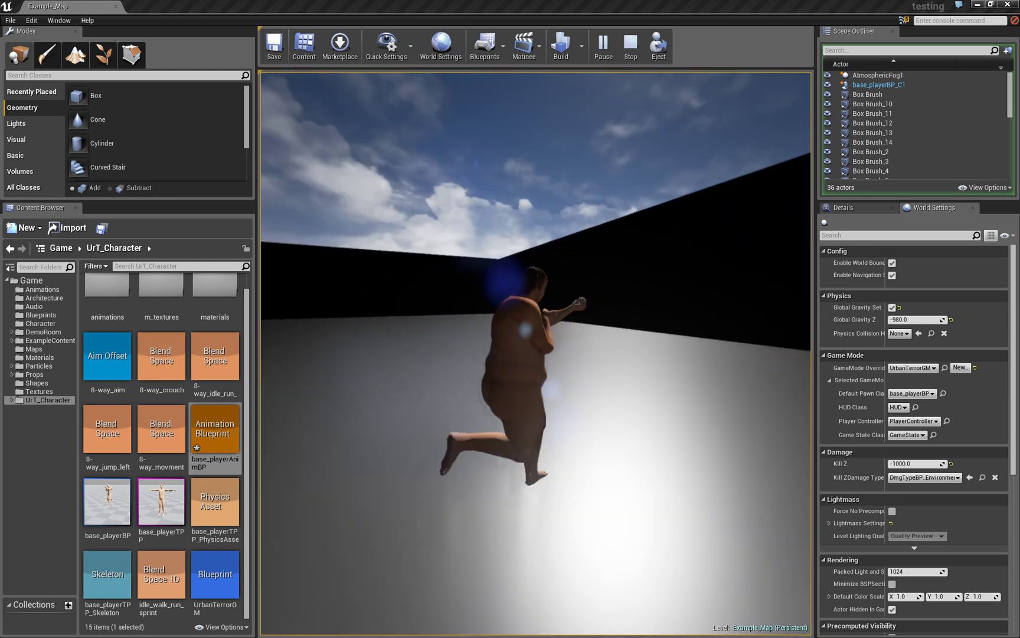
key(w)
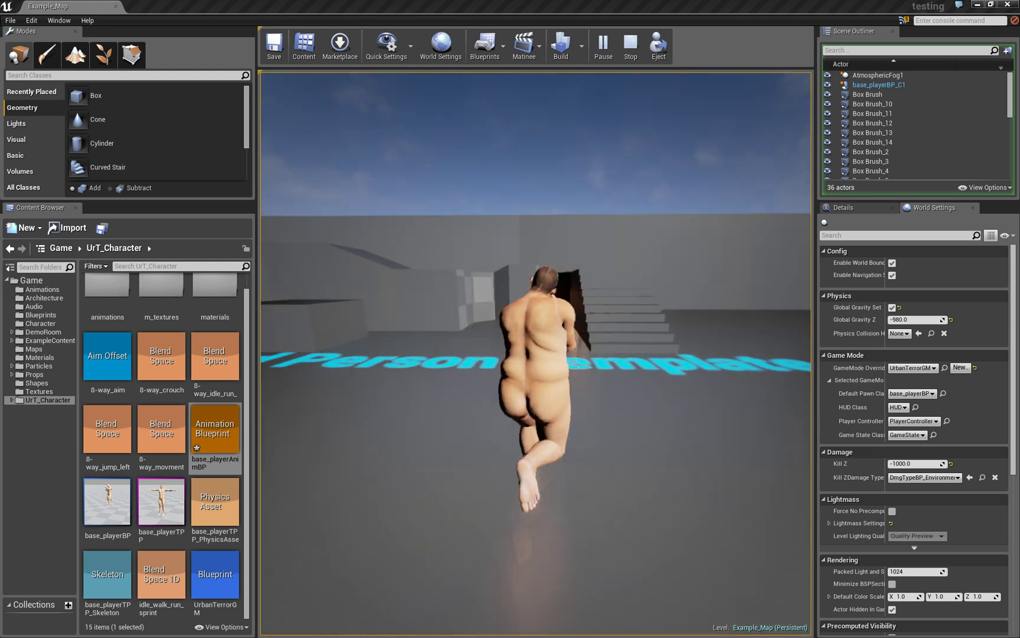
key(w)
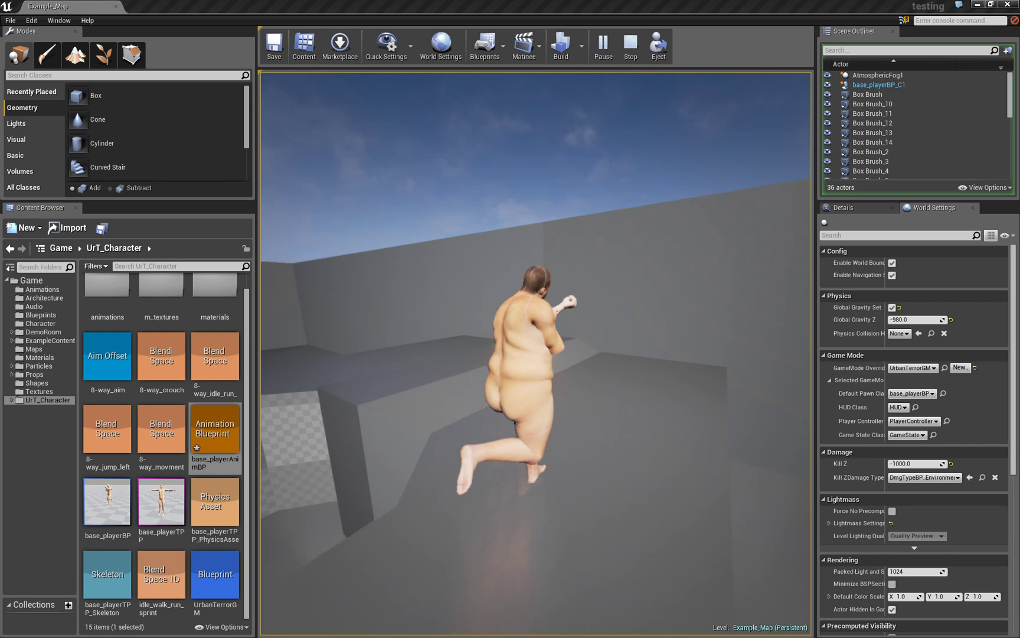
key(w)
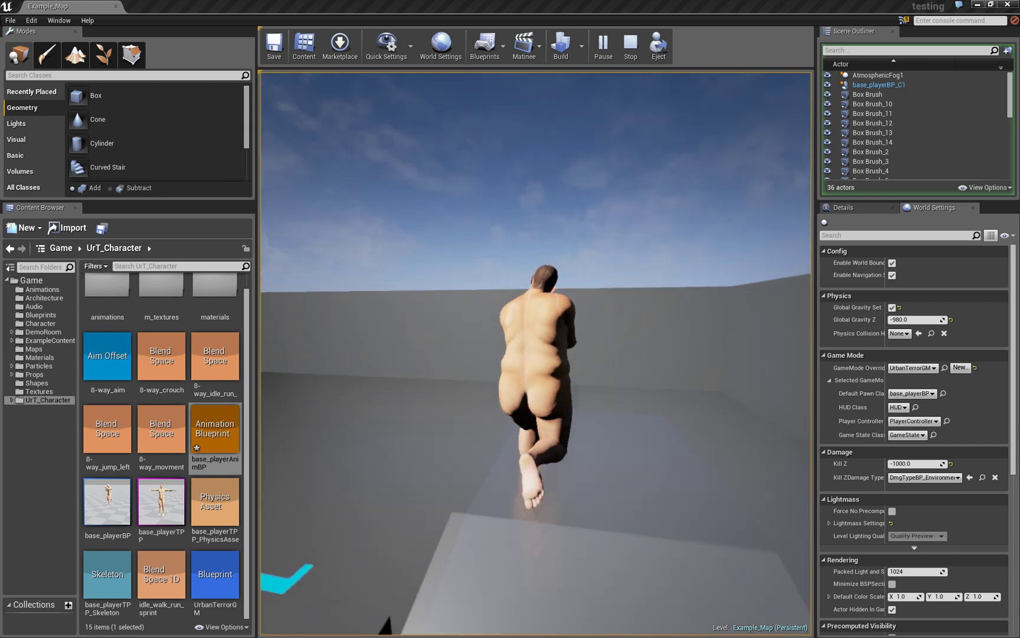
key(w)
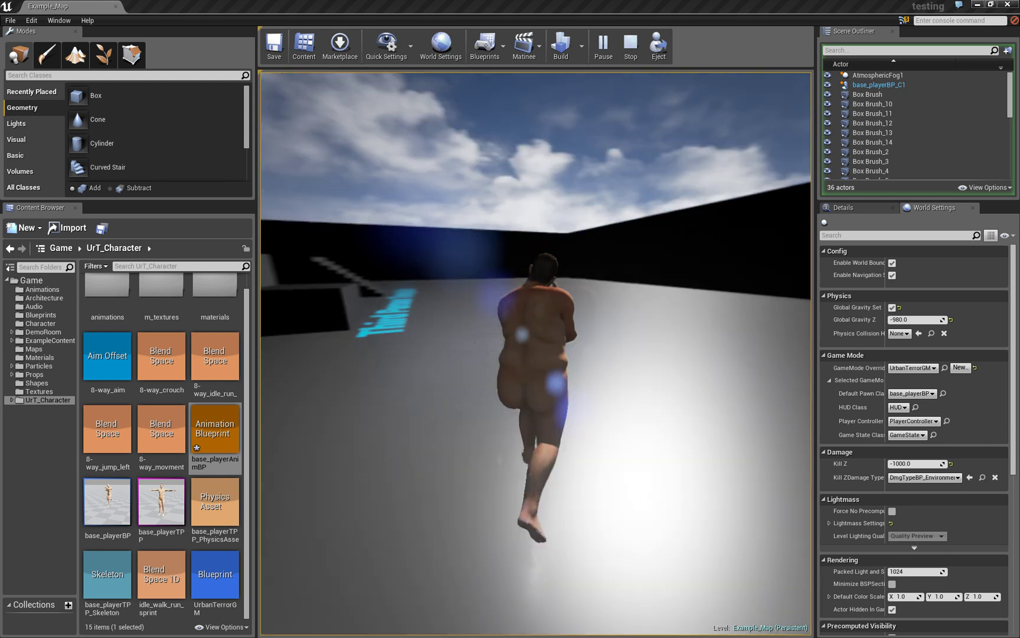
key(w)
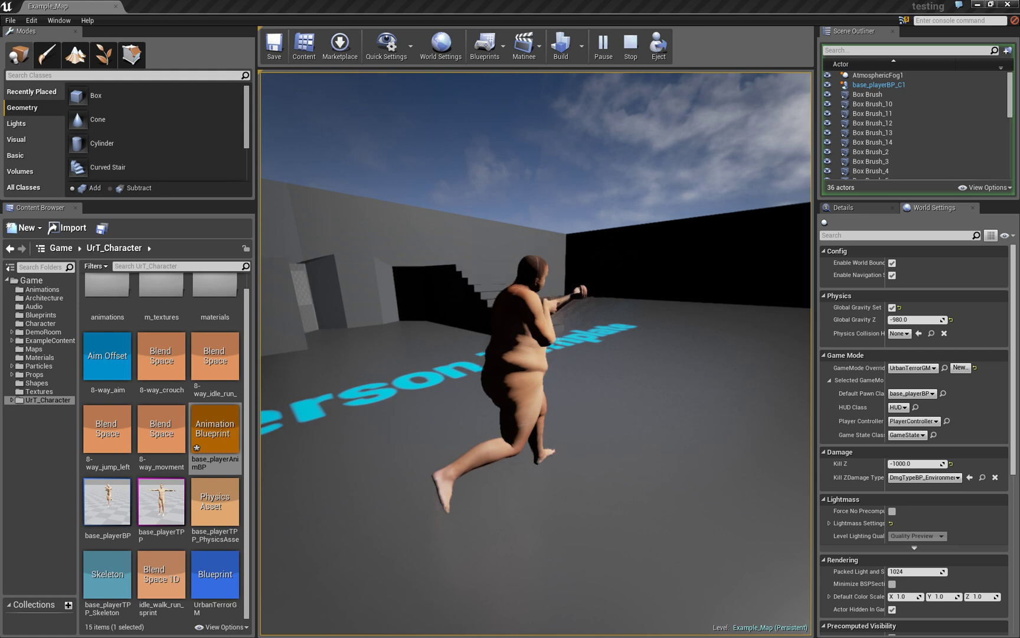
key(w)
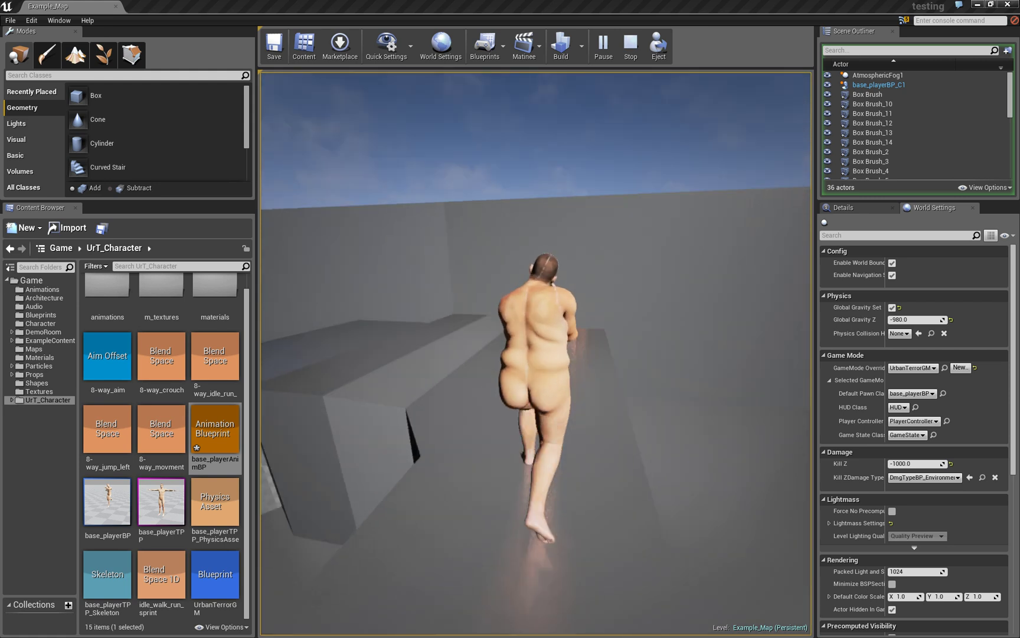
key(w)
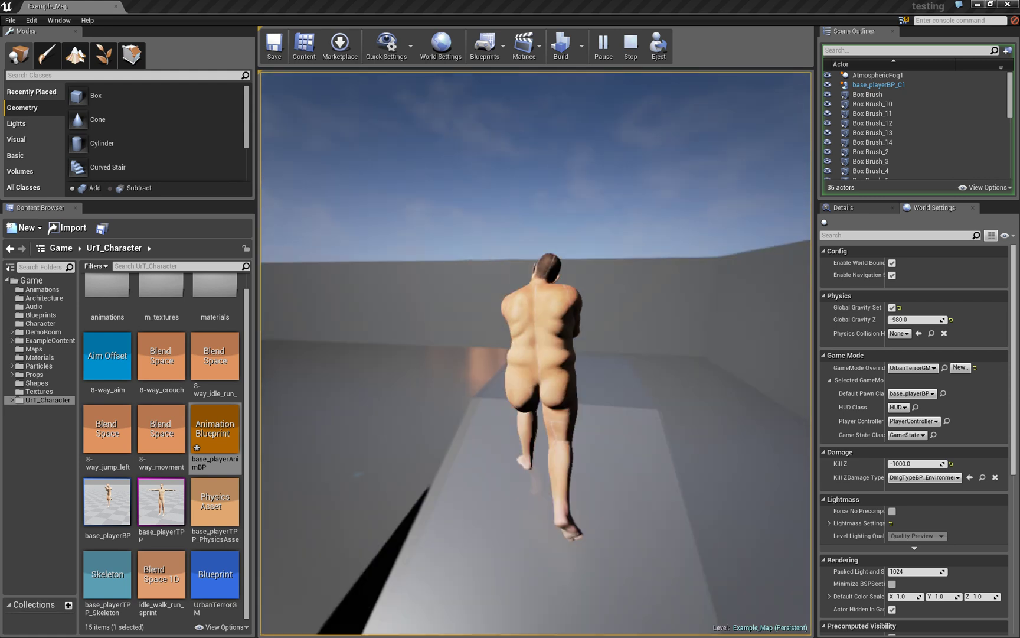
key(w)
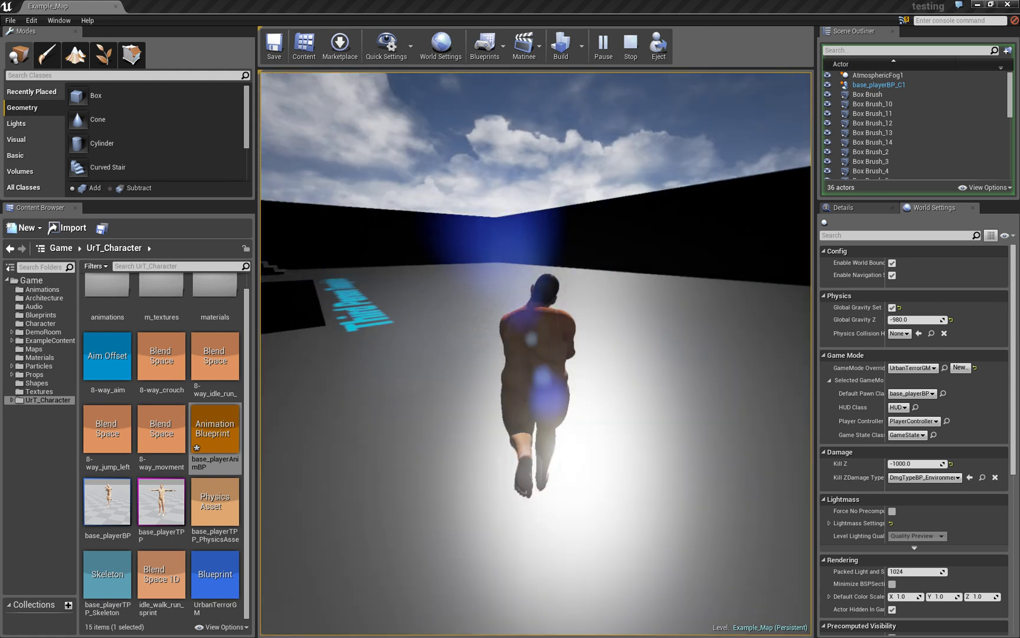
key(w)
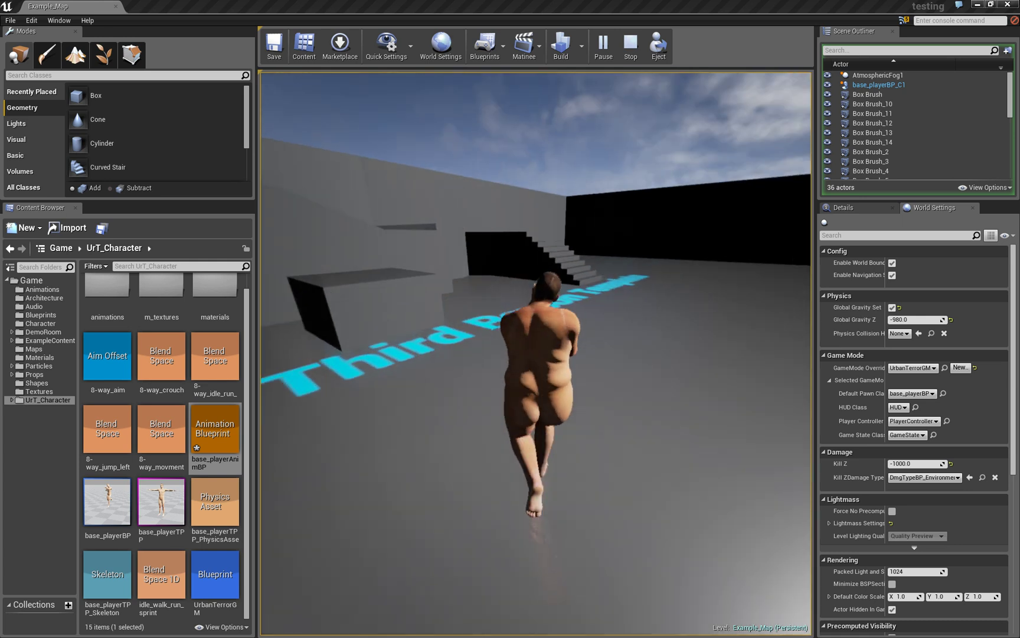
key(w)
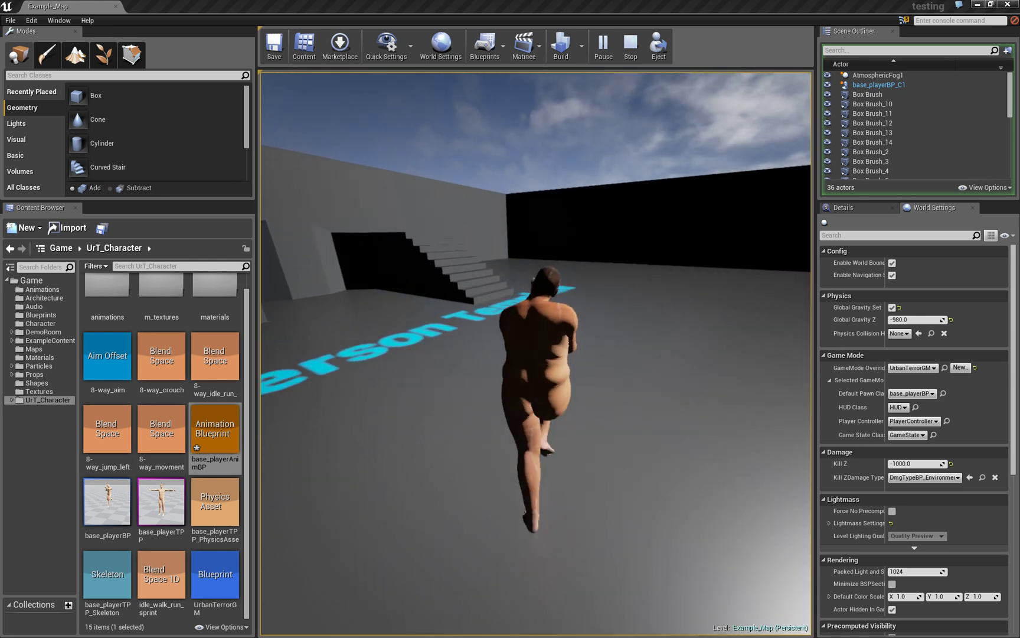
key(w)
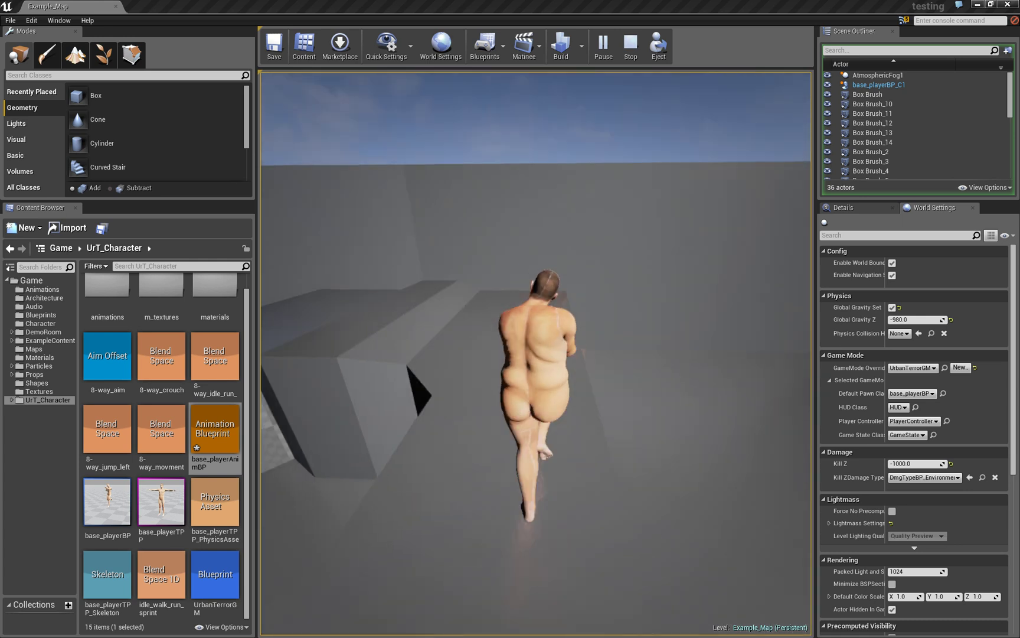
key(w)
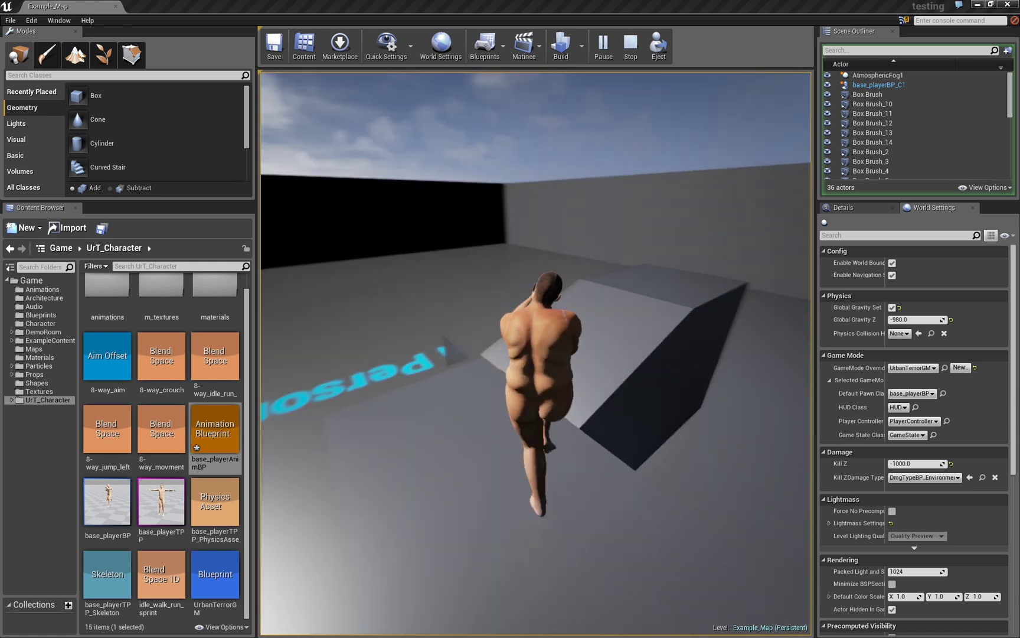
key(w)
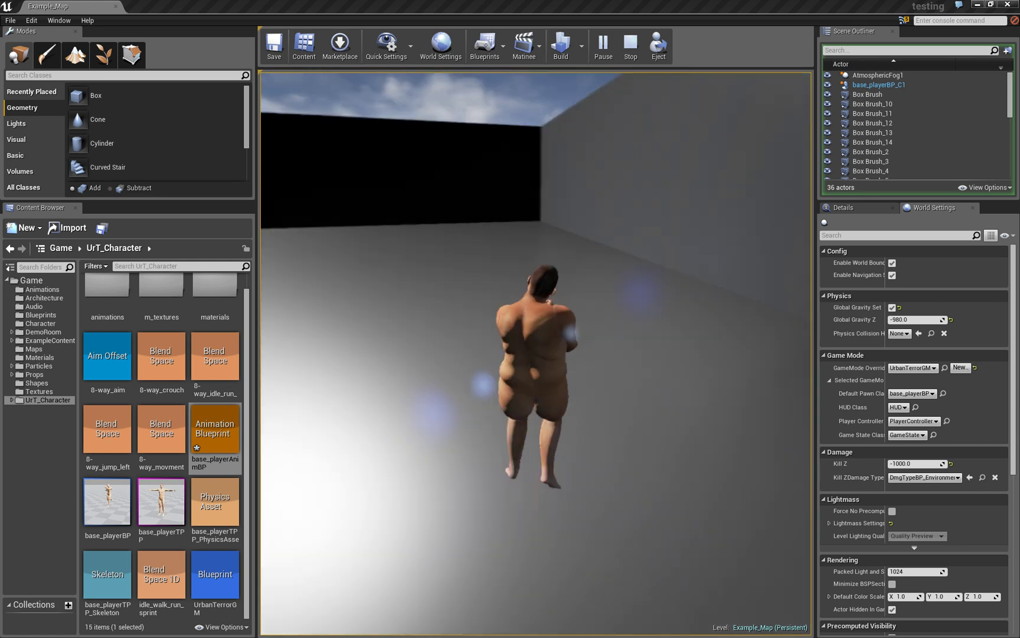
key(w)
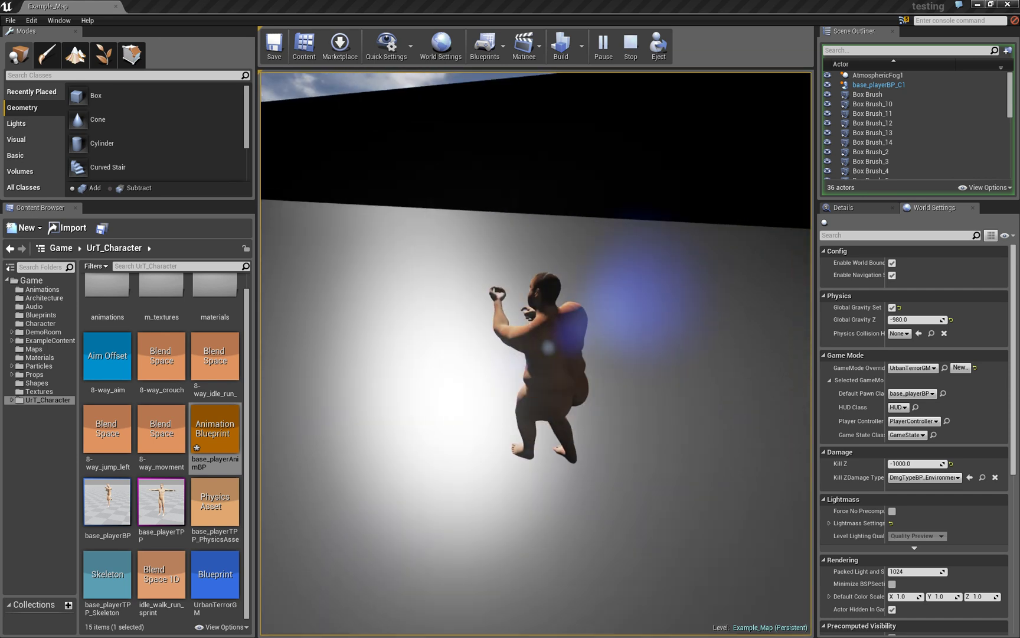
key(w)
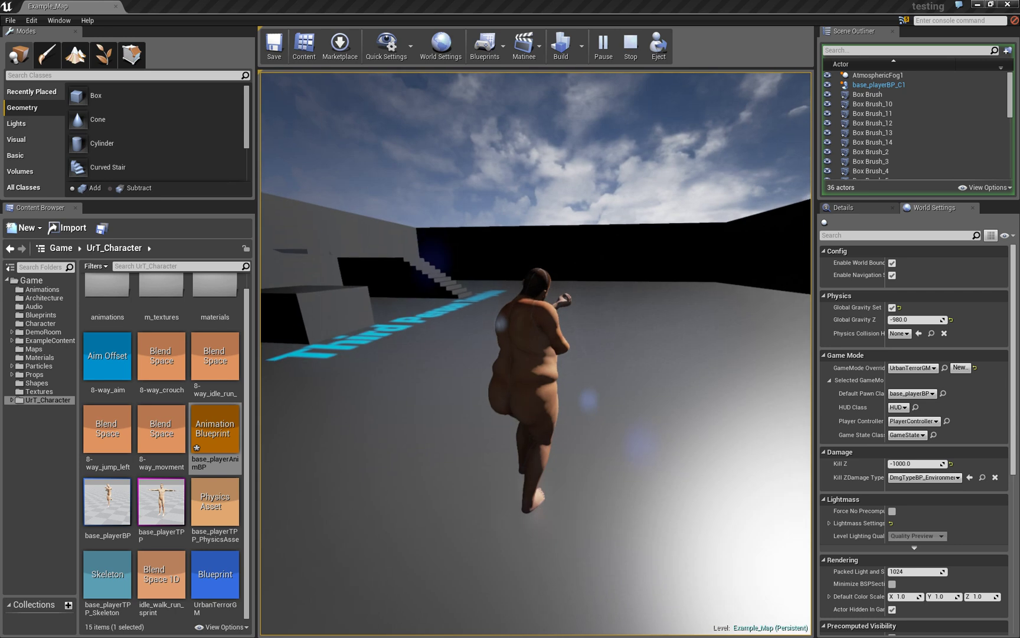
key(w)
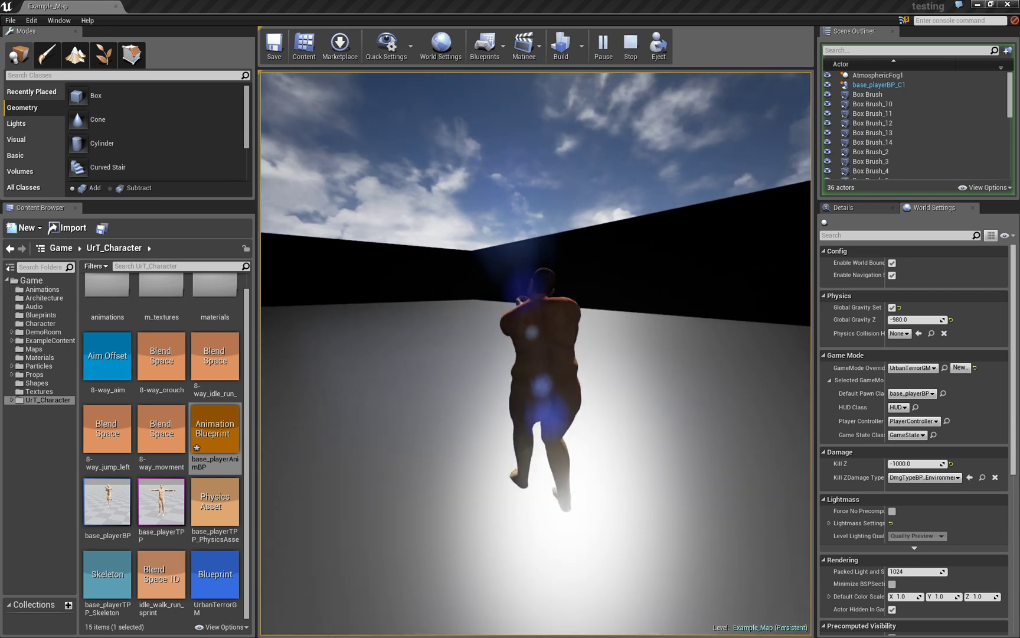